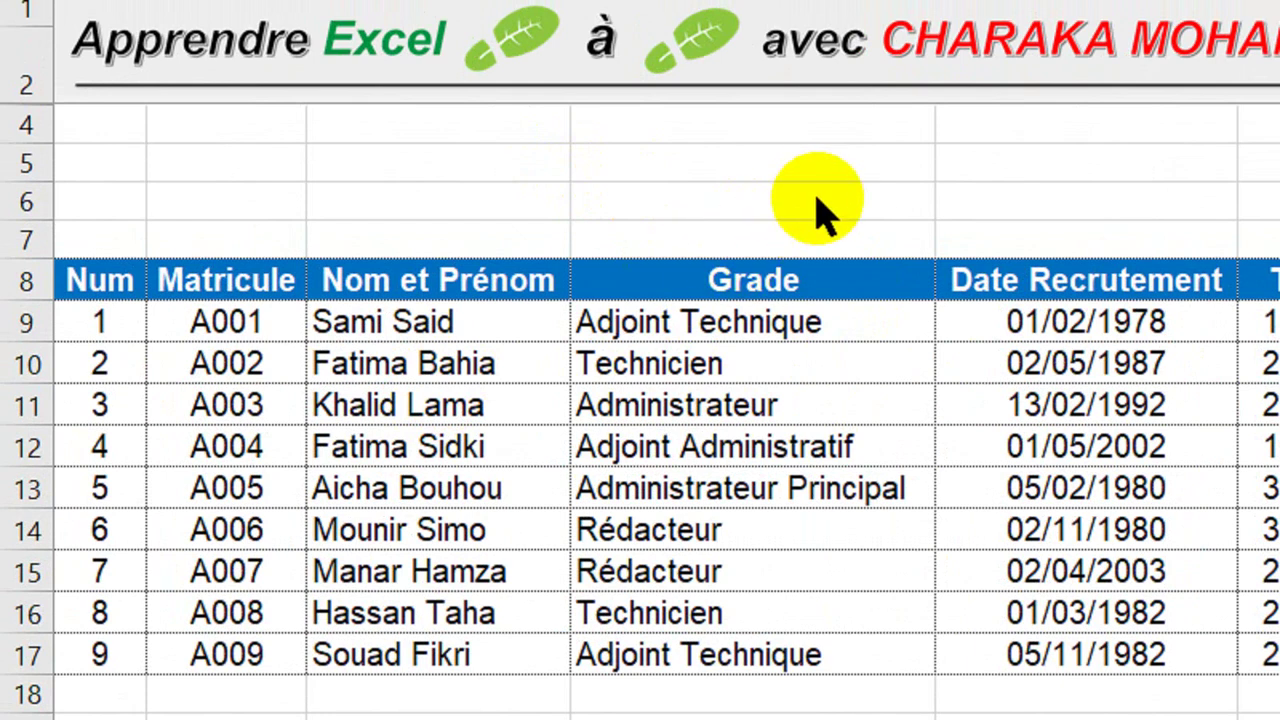
Paste 'Liste des avancements 2024' into C6 and widen column C to fit it
click(527, 200)
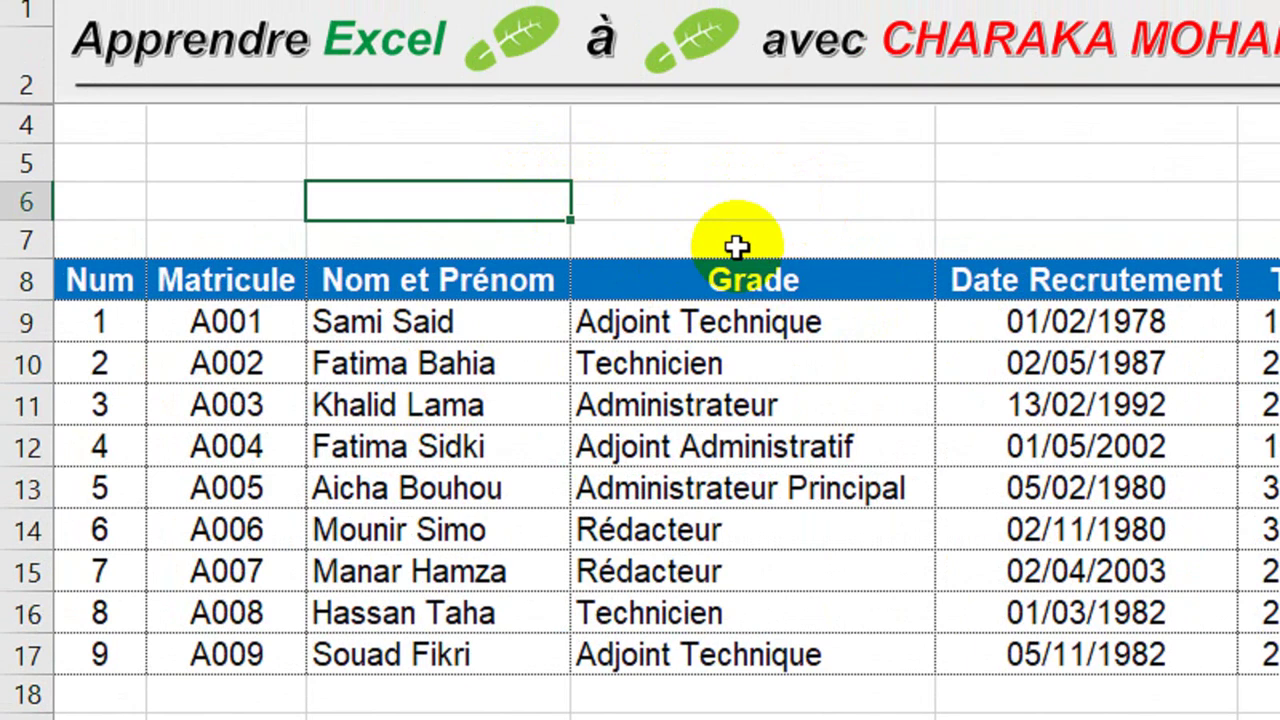
text(Liste des avancements 2024)
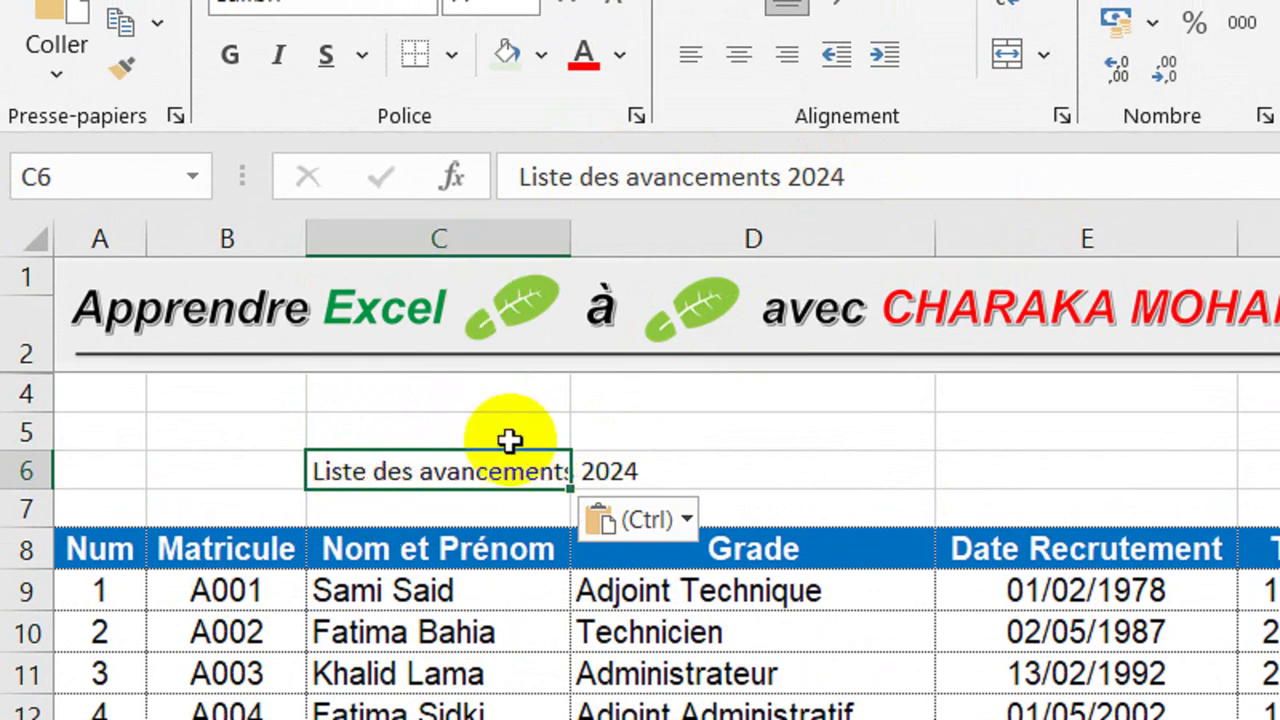
click(648, 469)
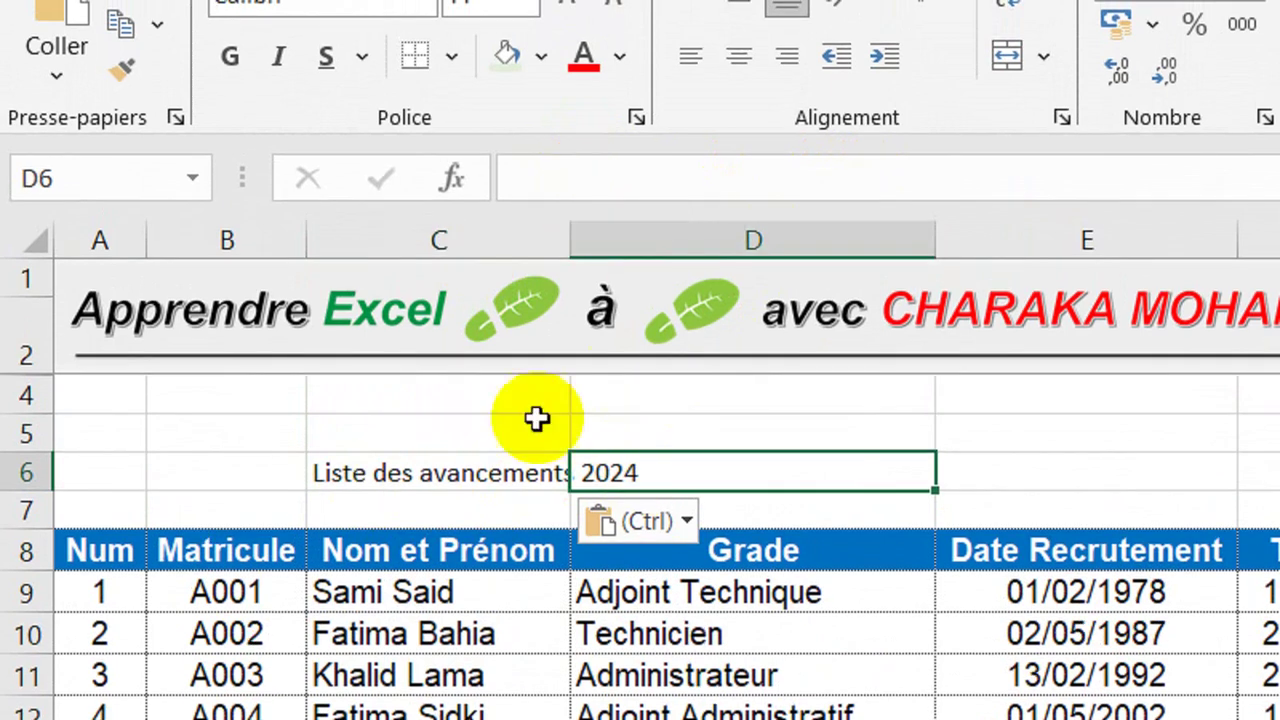
click(497, 480)
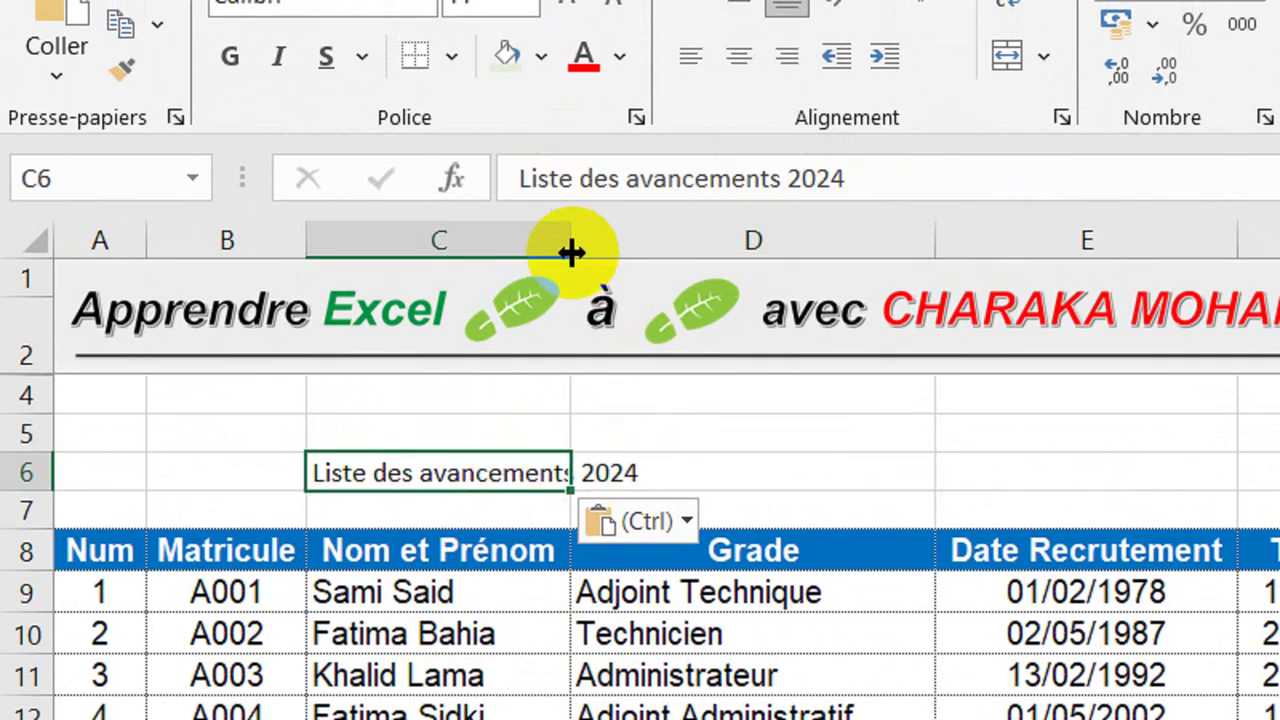
drag(572, 238, 659, 252)
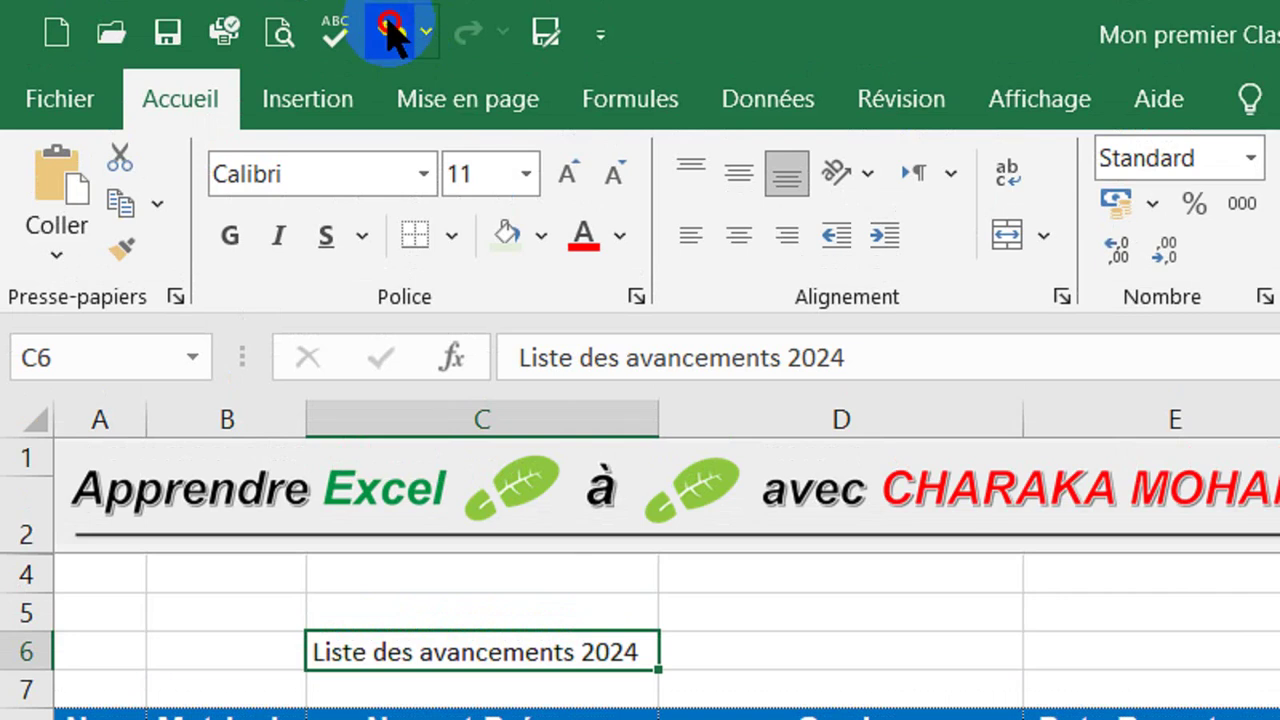
Undo the column C widening and select C6:D6, where the title spills over
click(390, 30)
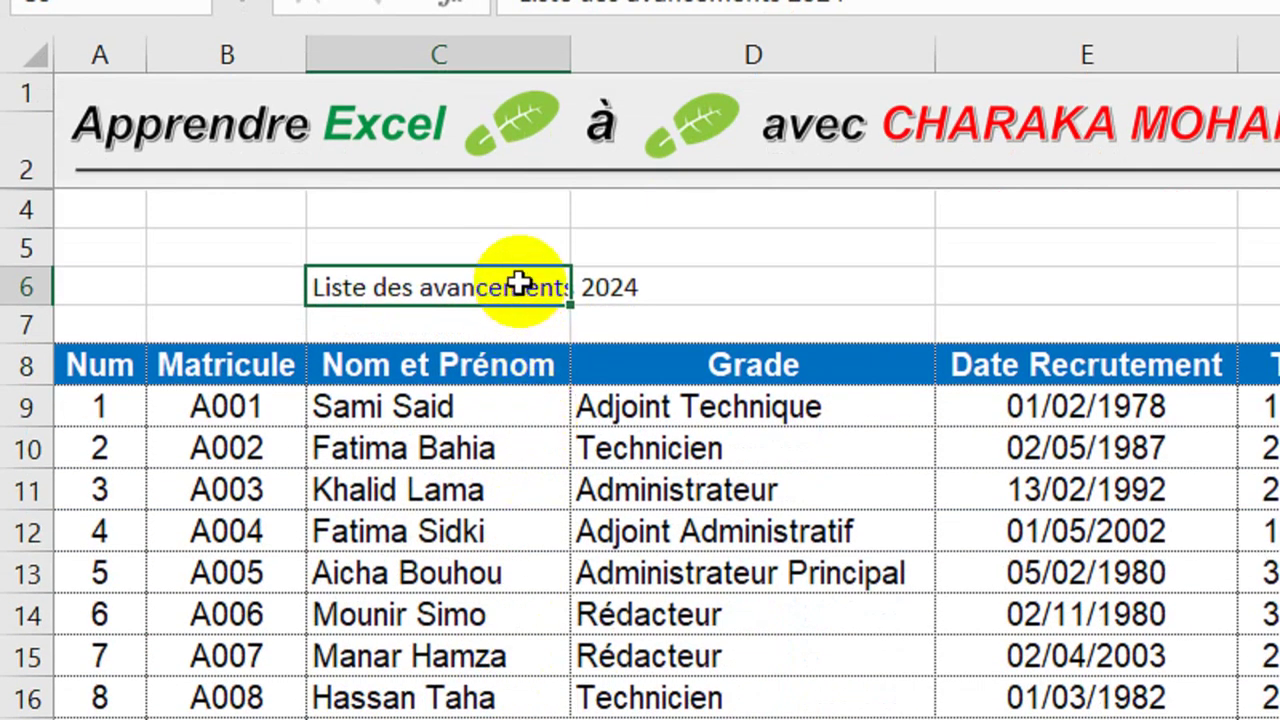
drag(519, 283, 619, 289)
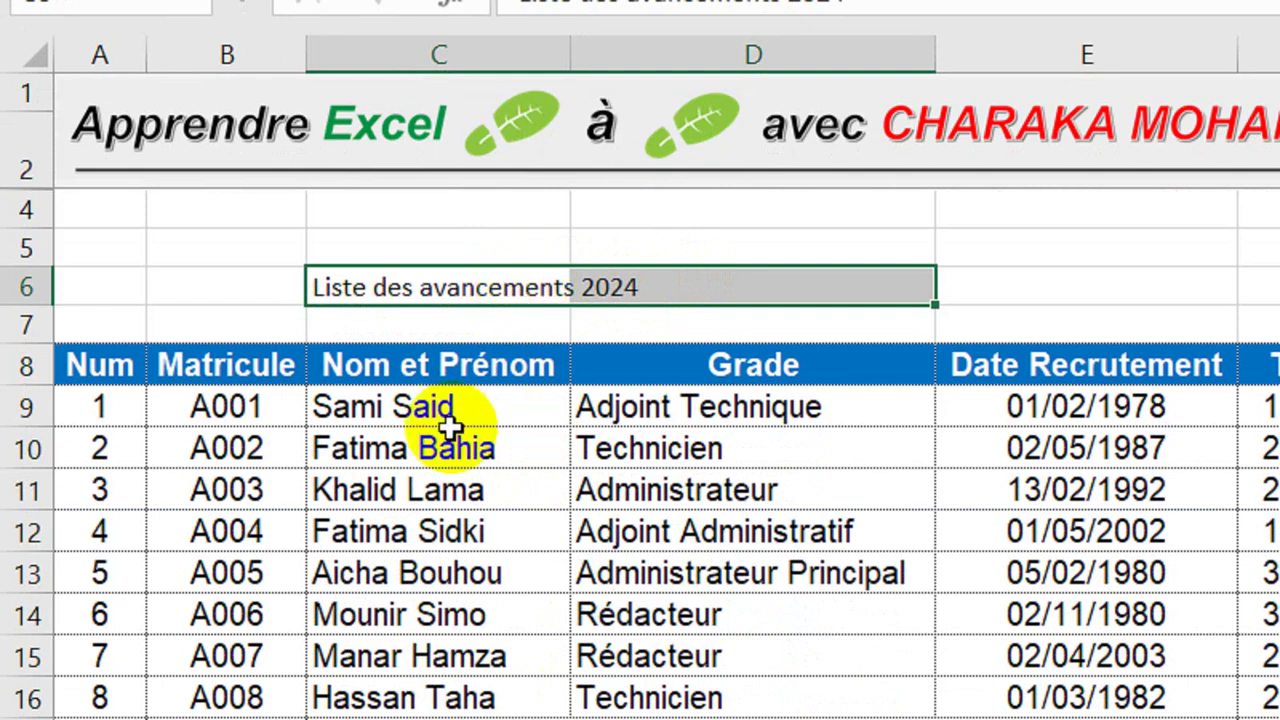
scroll(457, 400, down, 1)
click(480, 229)
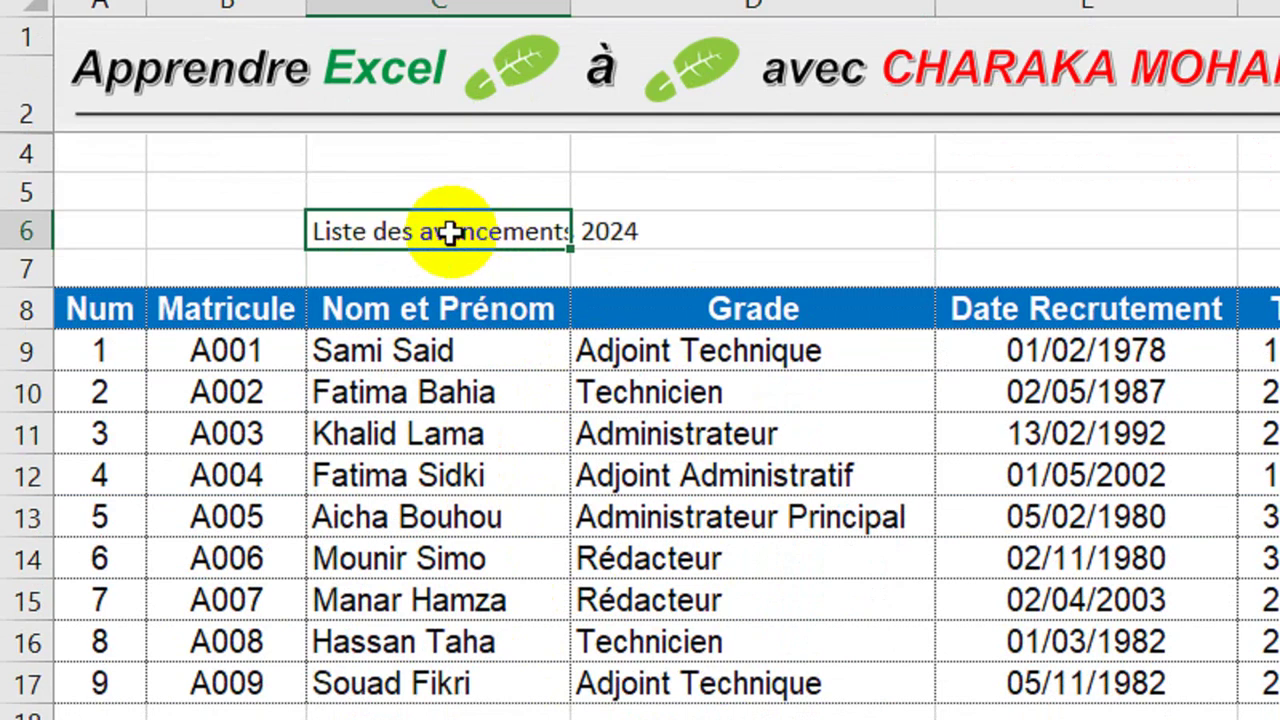
click(640, 230)
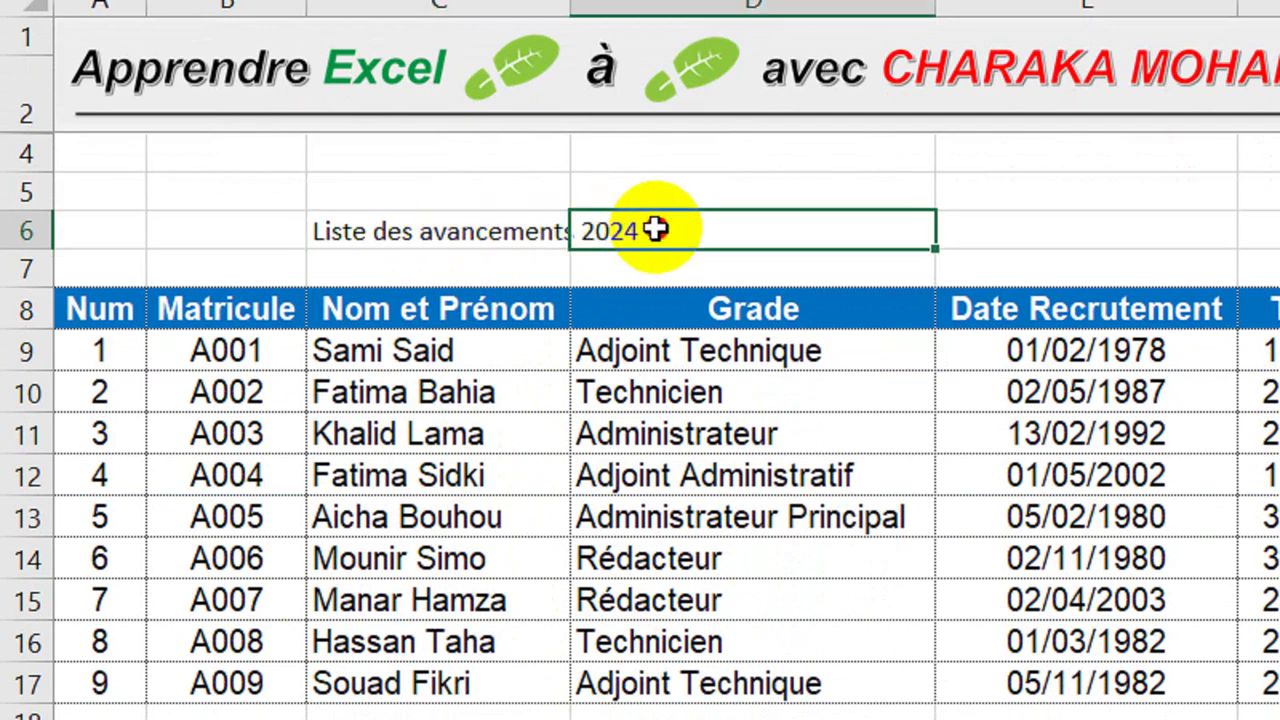
click(447, 229)
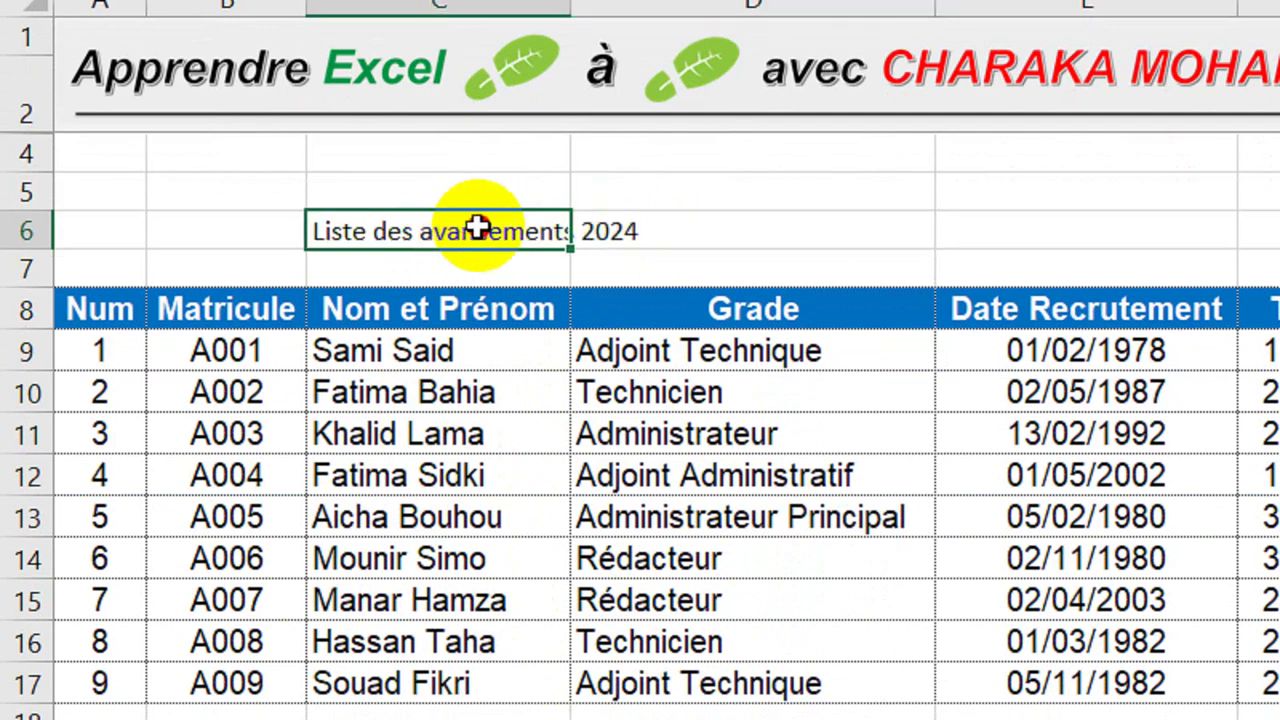
drag(447, 229, 594, 229)
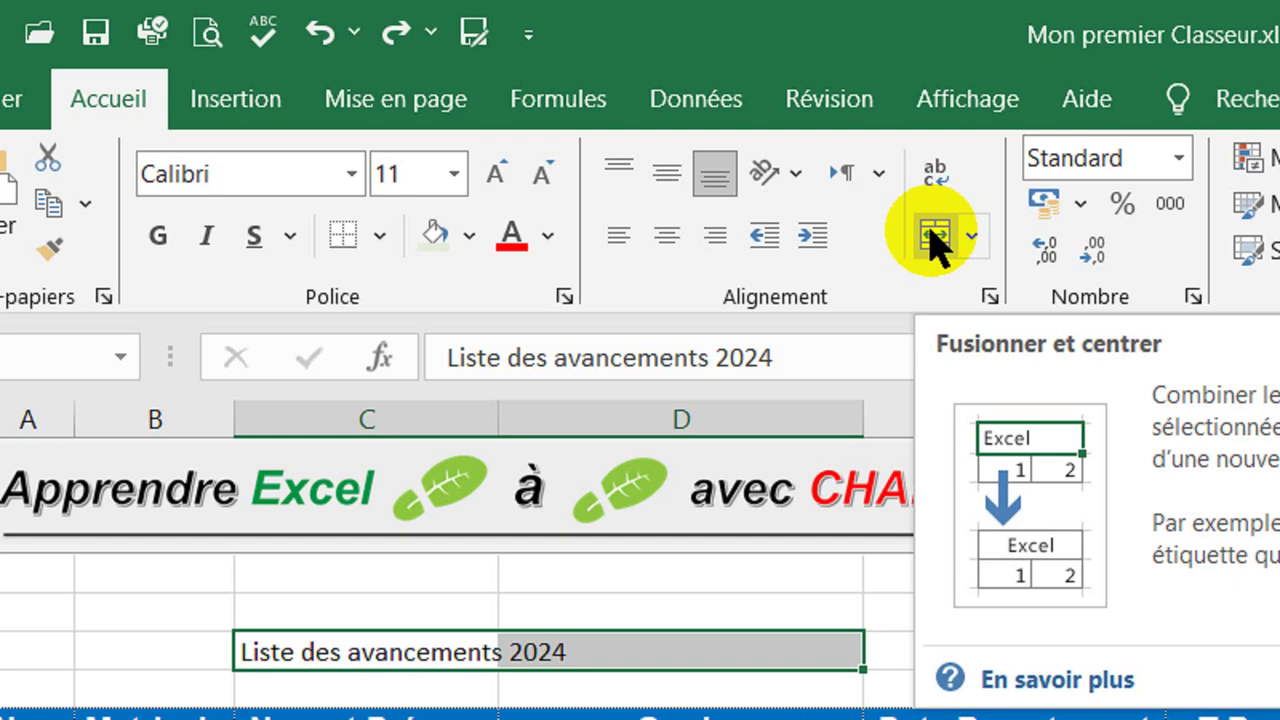
Merge and centre the title across C6:D6, making it bold, size 18, with yellow fill
click(932, 238)
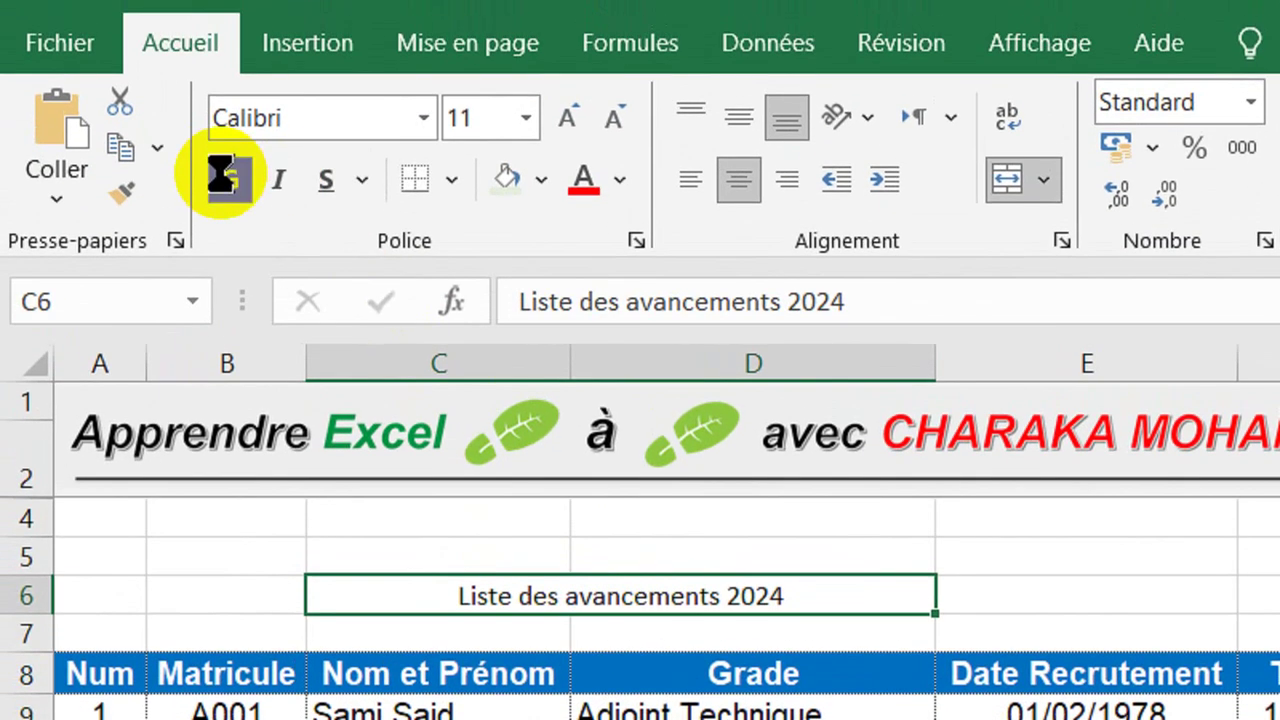
click(230, 185)
click(565, 174)
click(565, 174)
click(565, 174)
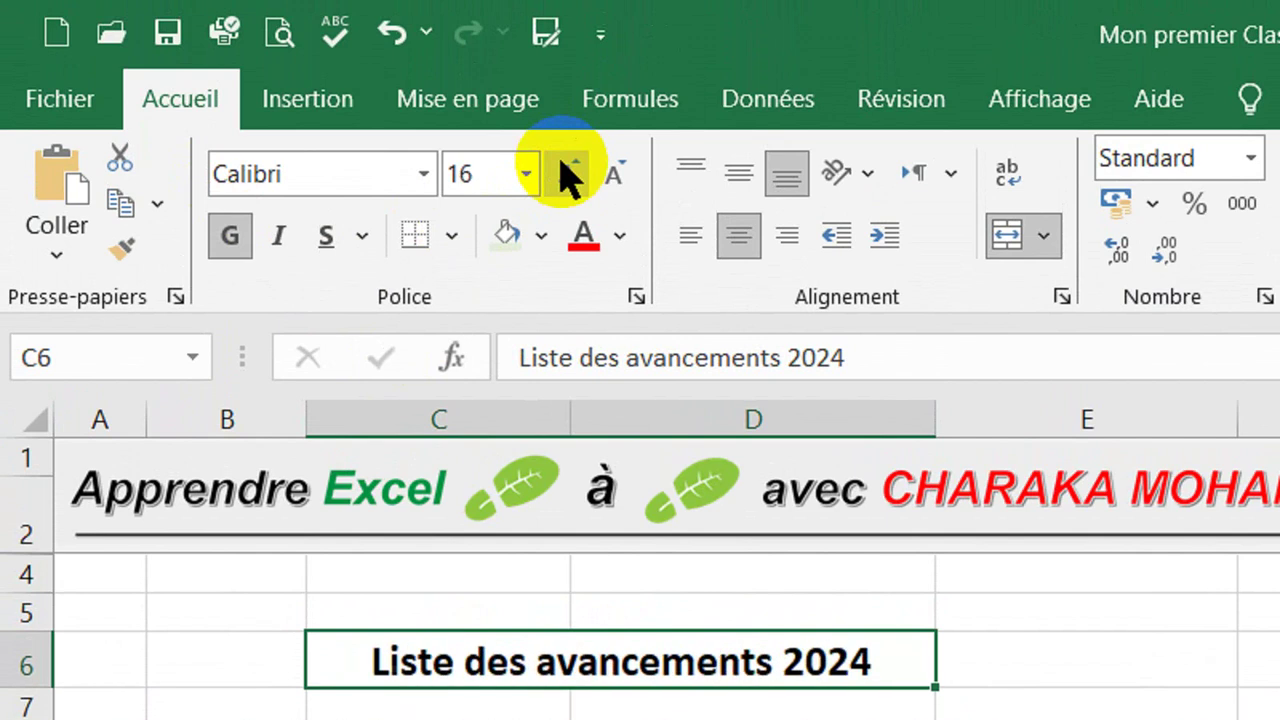
click(565, 174)
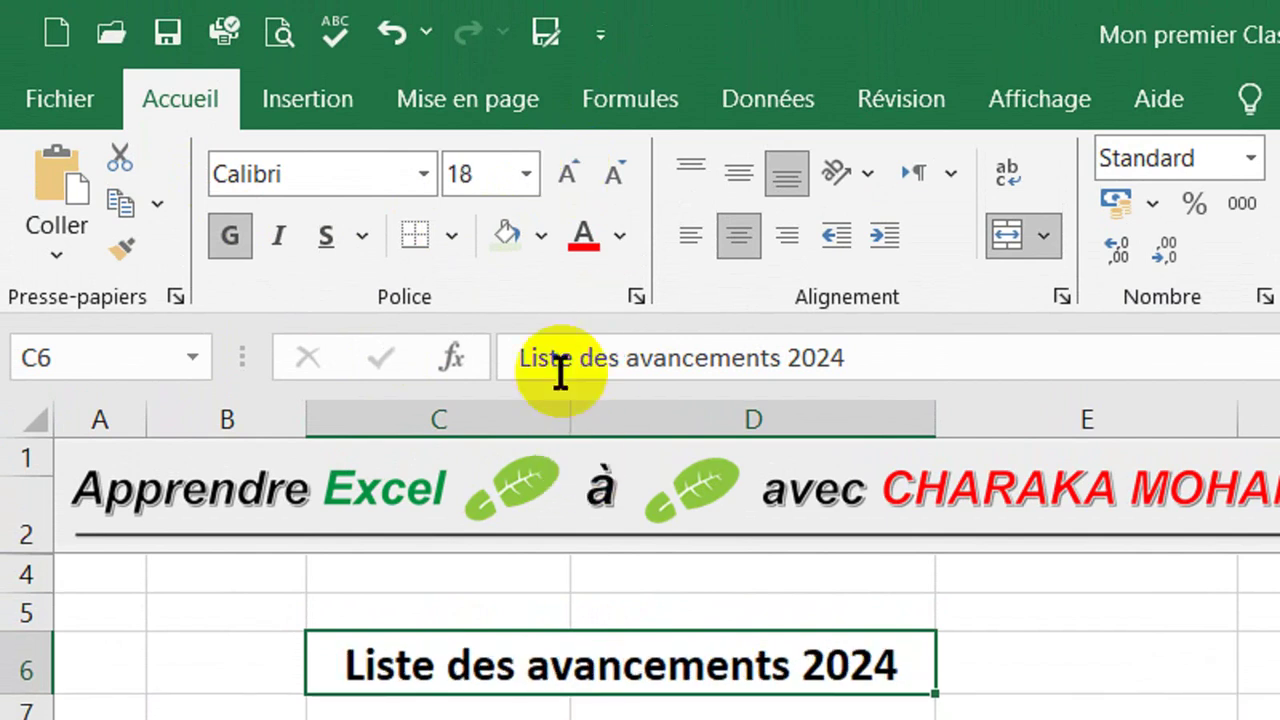
click(540, 235)
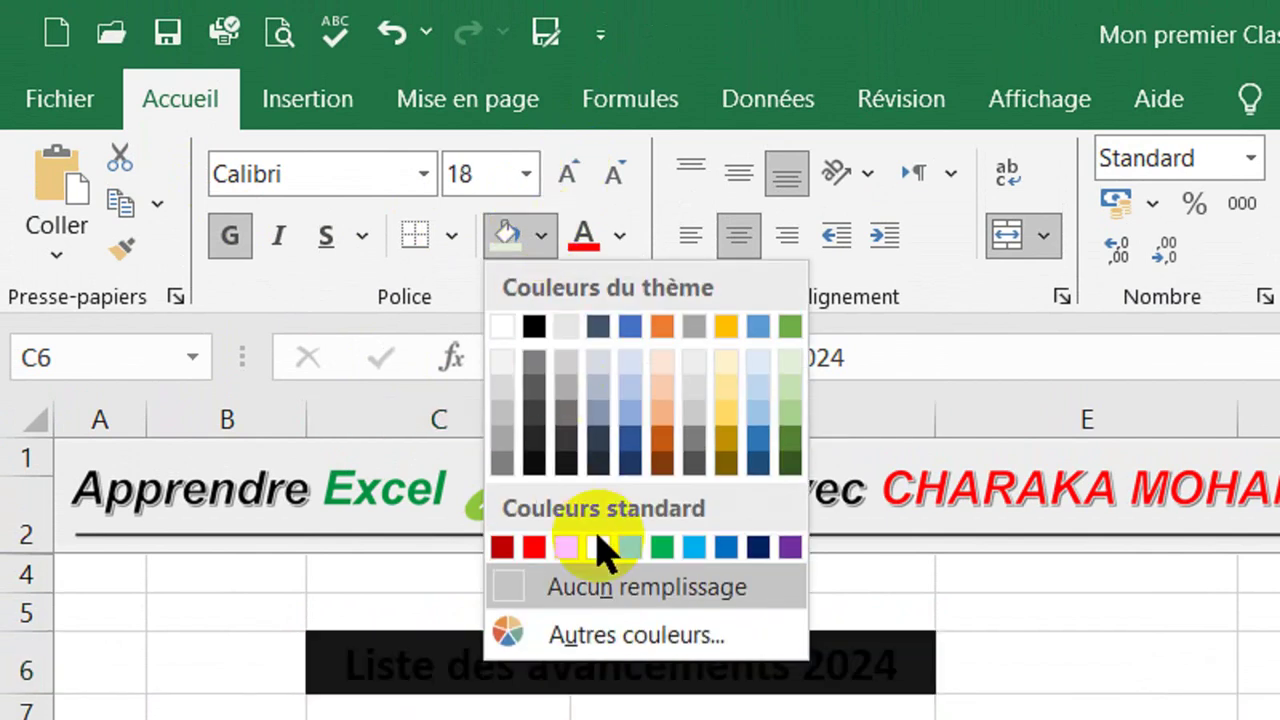
click(598, 543)
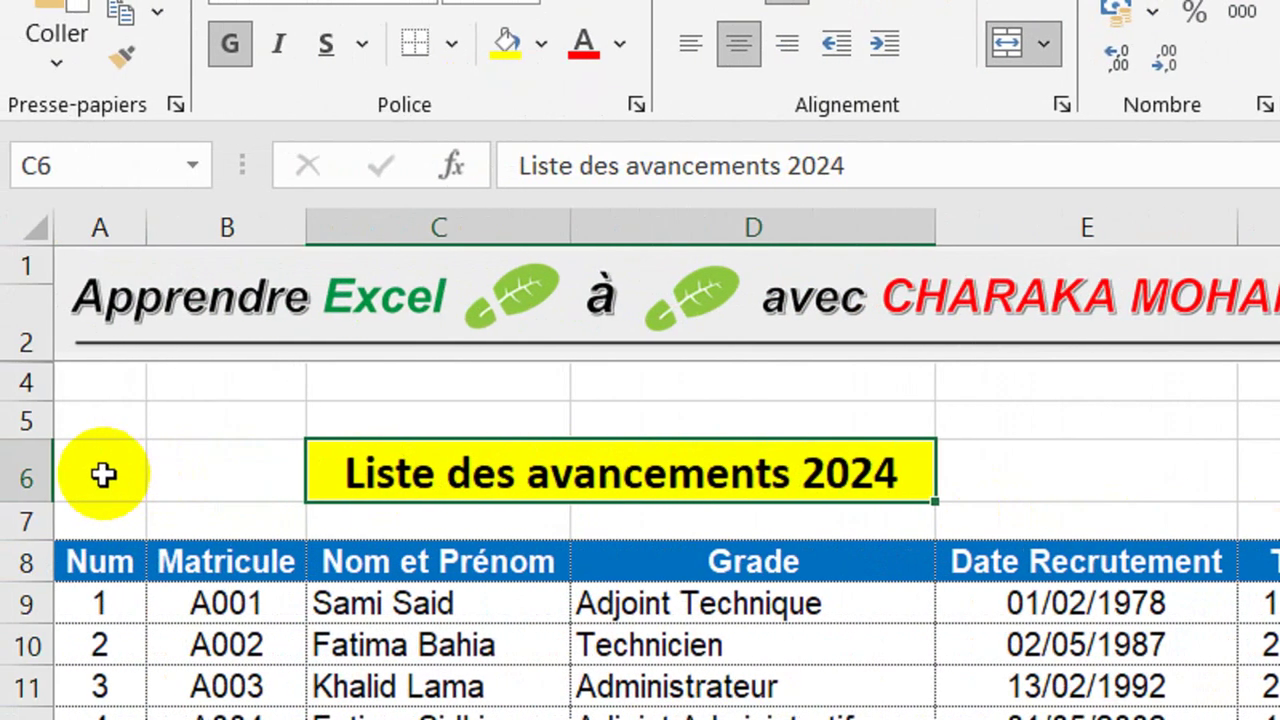
Unmerge the yellow title and re-merge it across A6:F6, the full table width
drag(115, 478, 1138, 472)
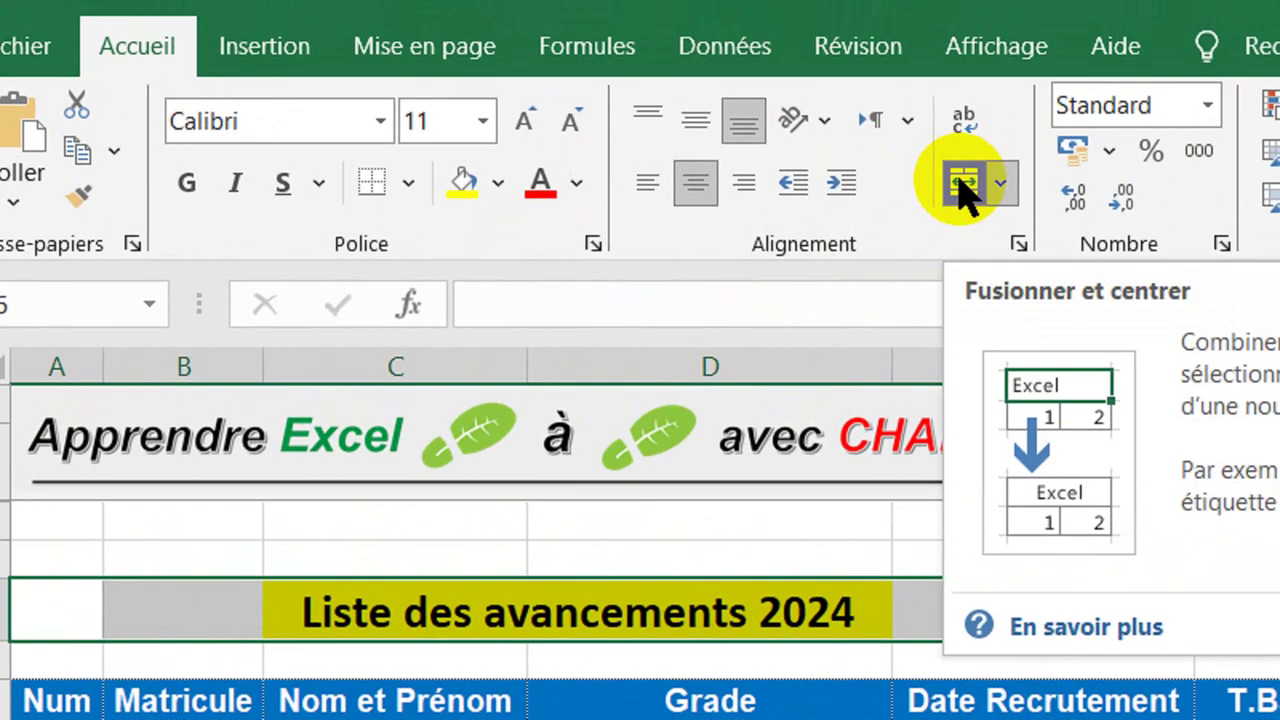
click(963, 177)
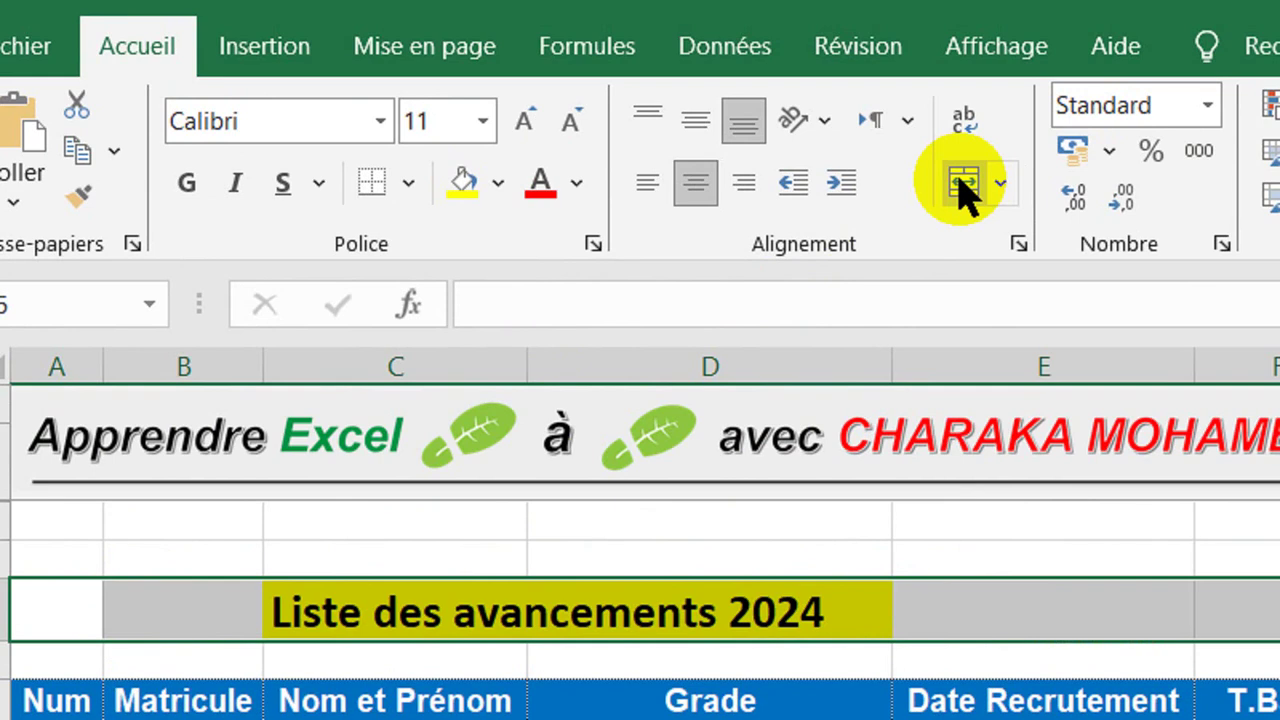
click(962, 190)
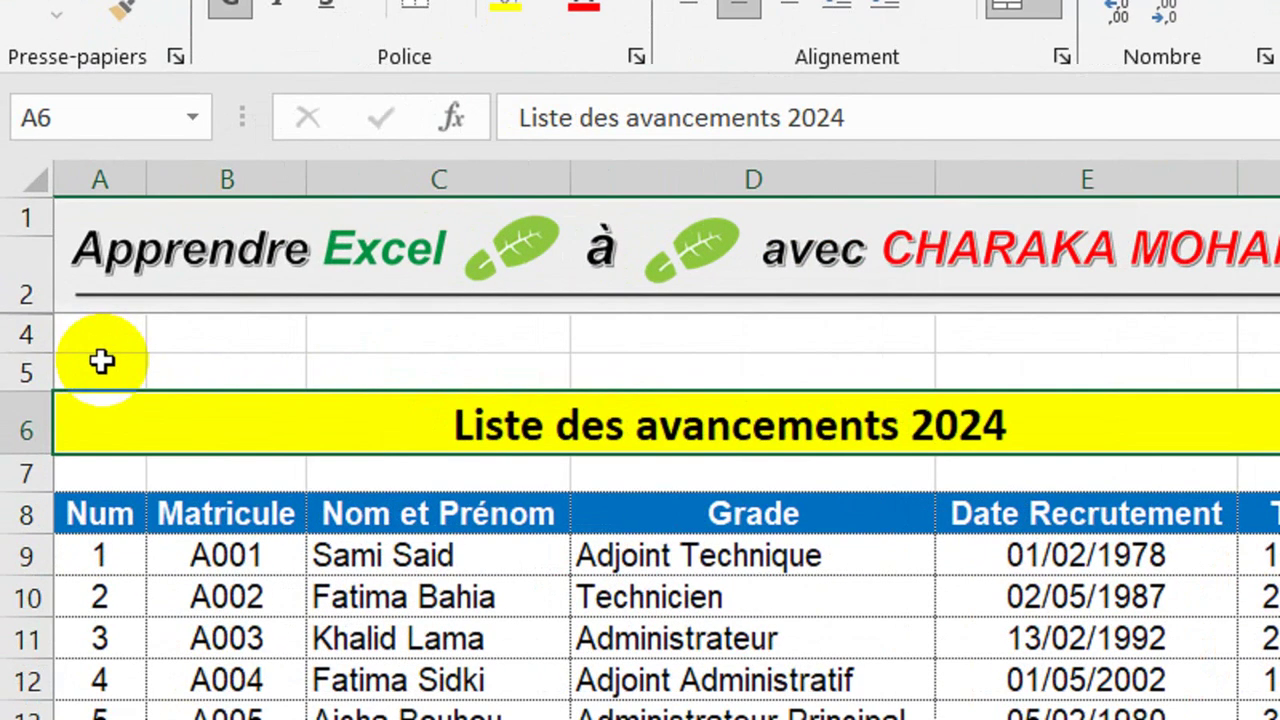
Merge and centre A5:F5 into one cell above the yellow title
click(102, 361)
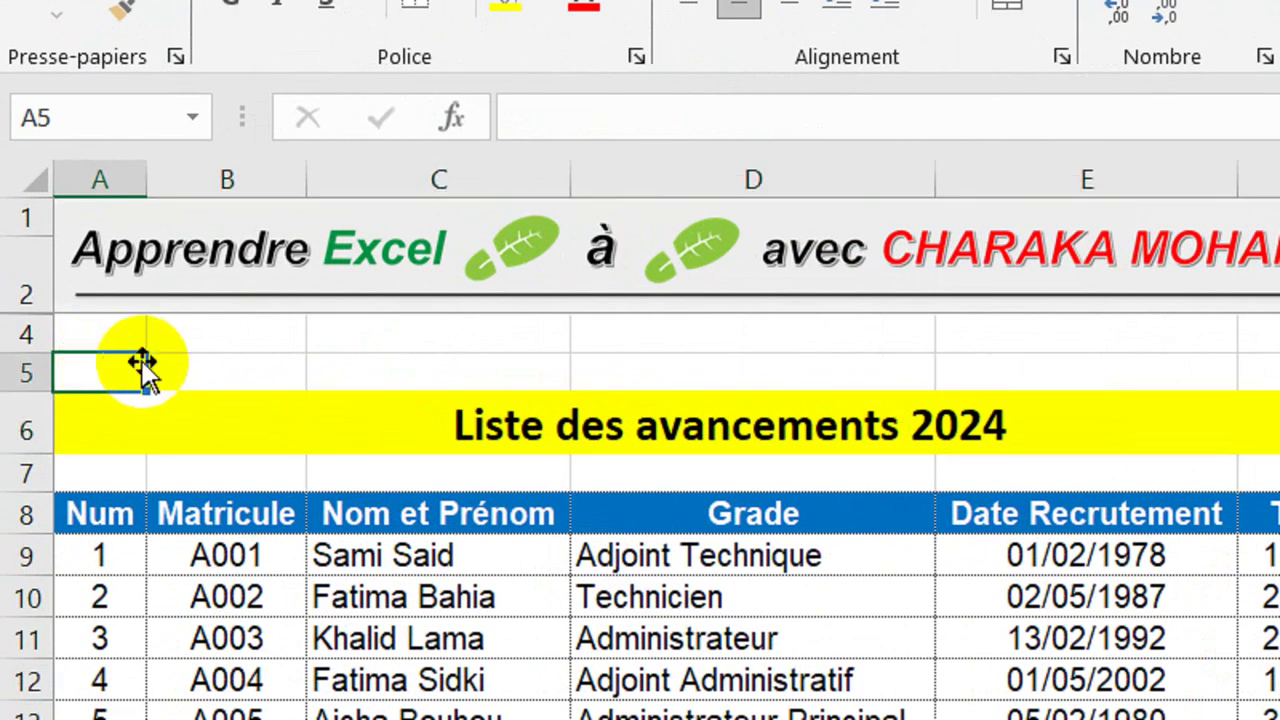
click(207, 366)
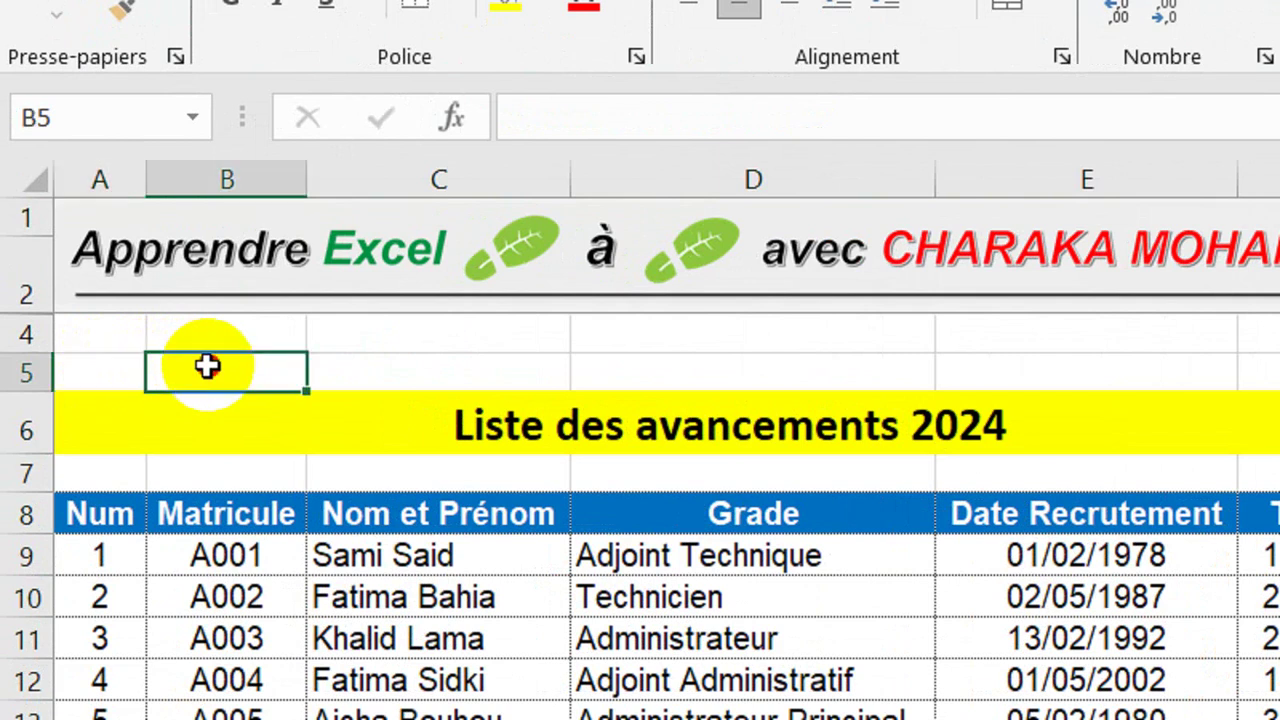
drag(91, 375, 1064, 372)
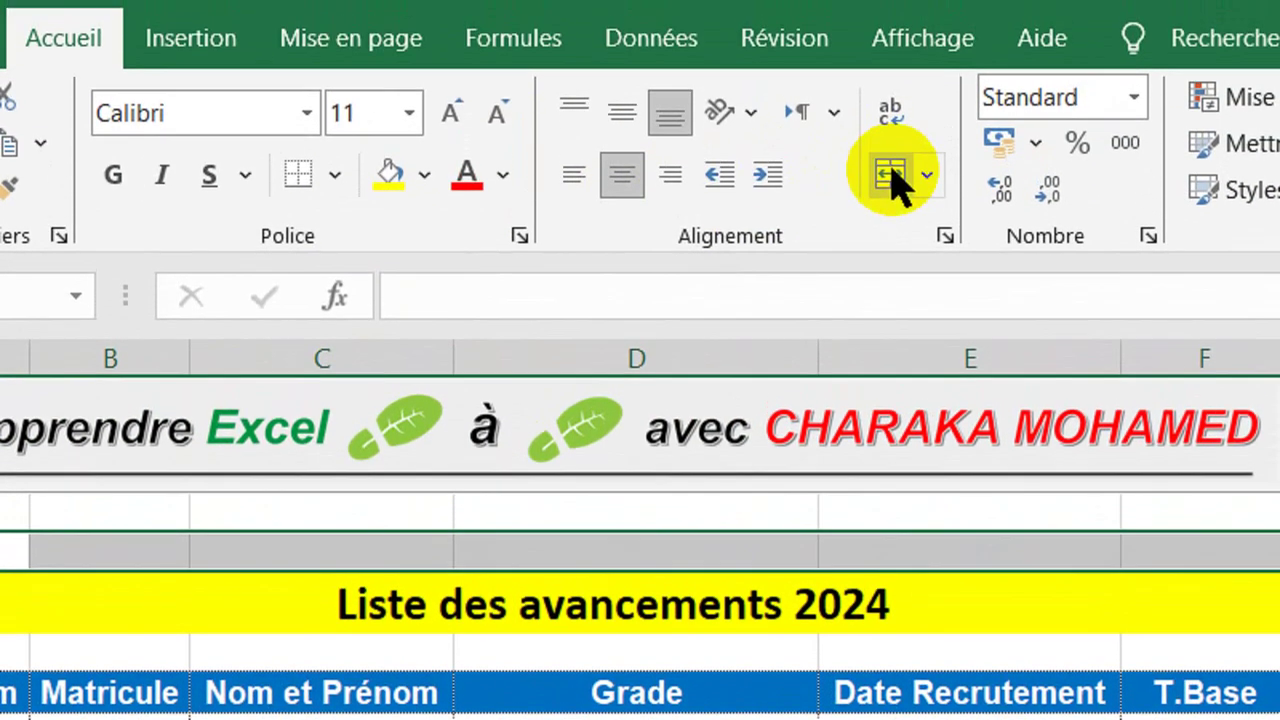
click(889, 139)
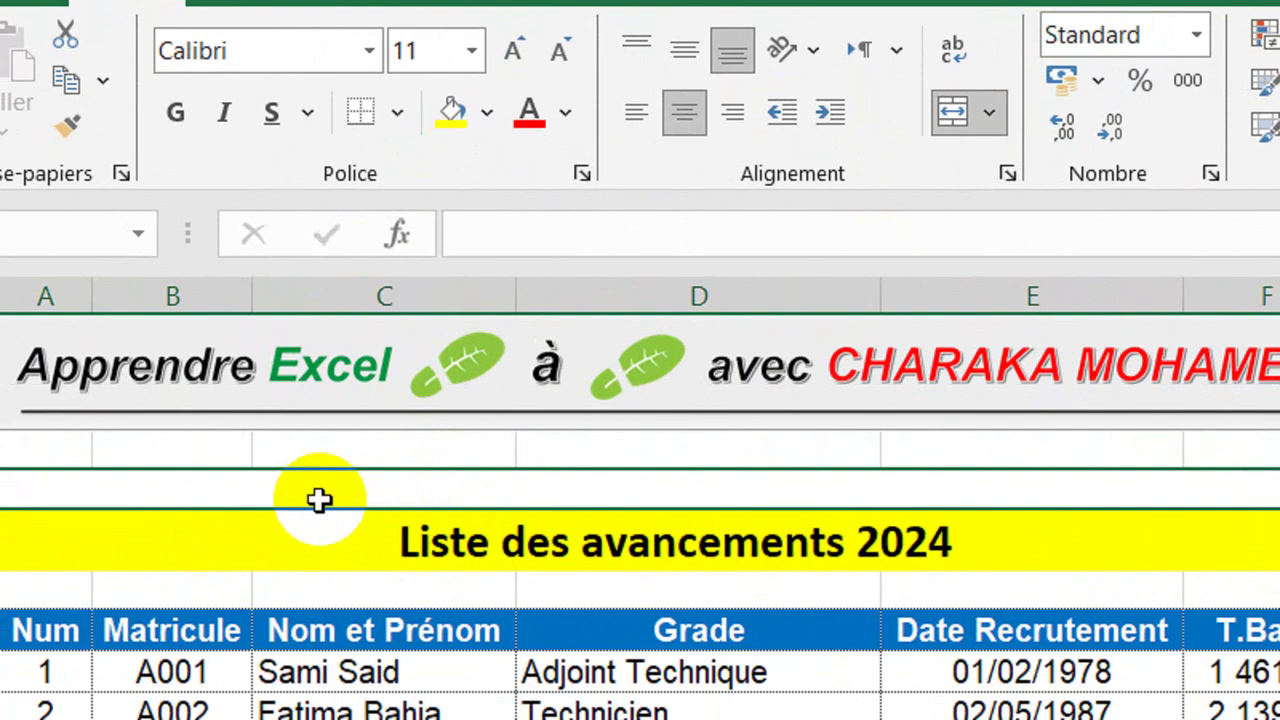
Enter 'Etat du Personnel Promu en 2024' in merged cell A5, fixing the missing 2
text(E)
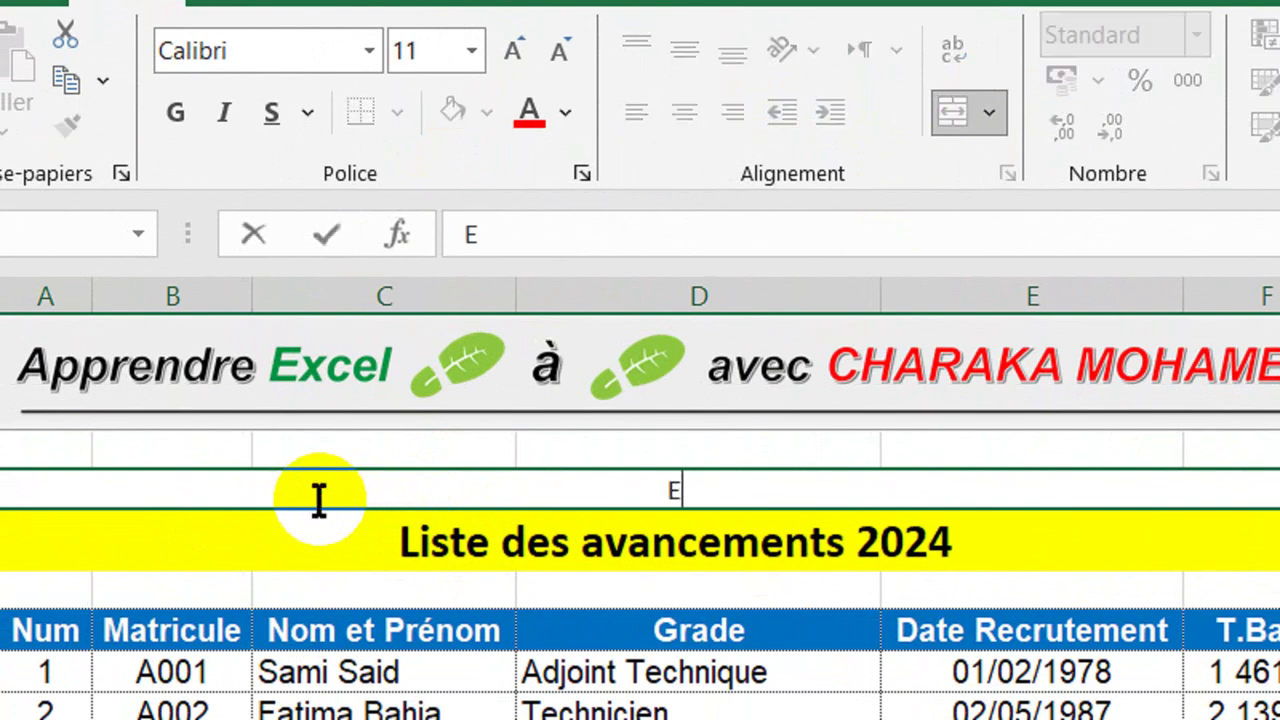
text(tat)
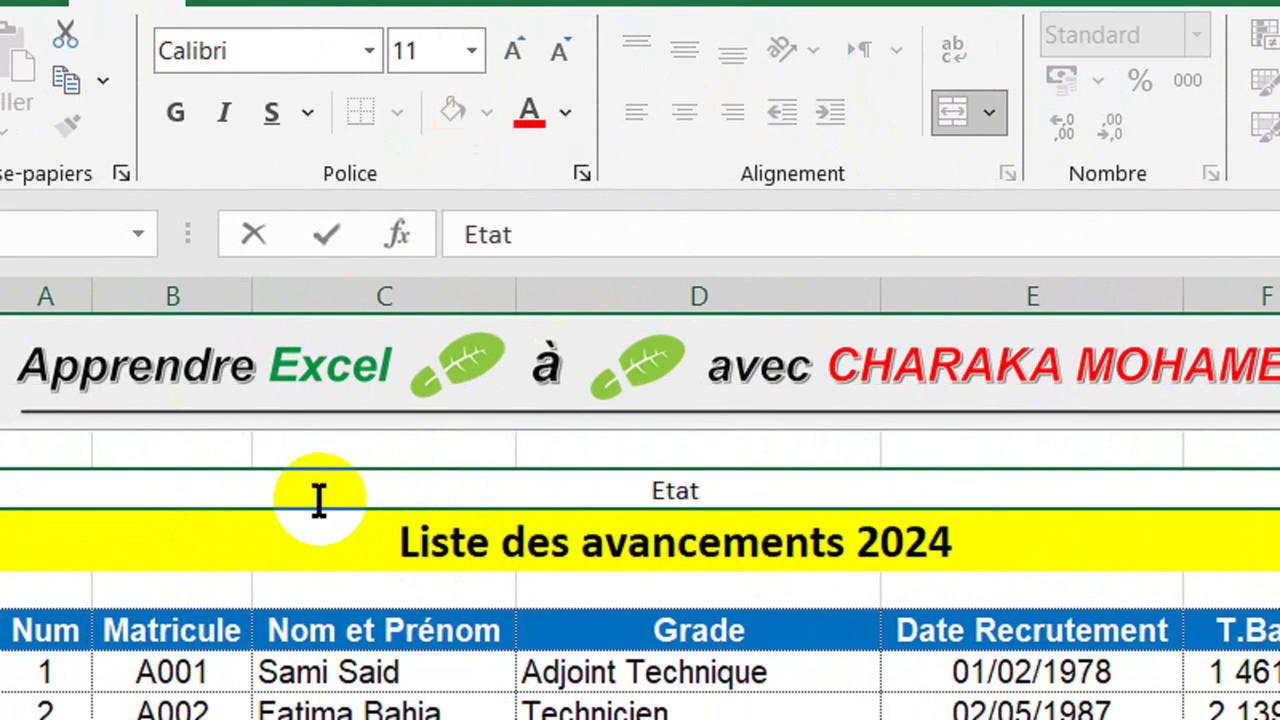
text( du Pe)
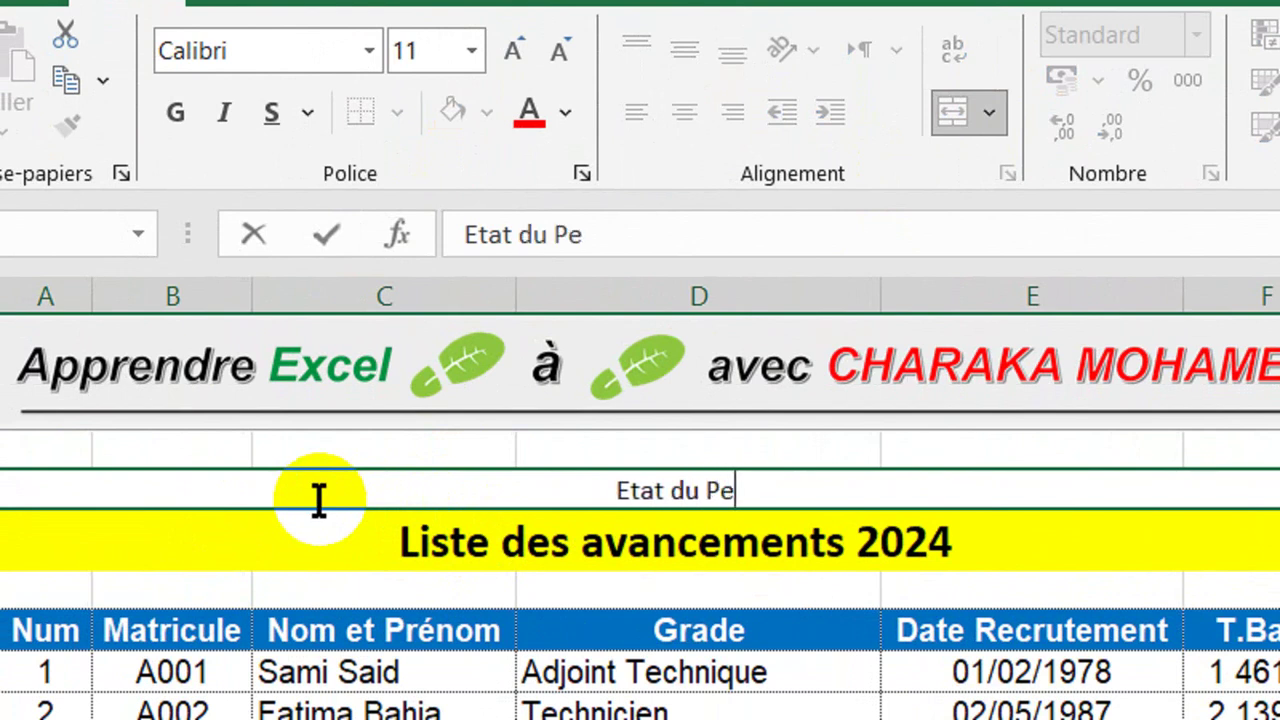
text(rsonnel )
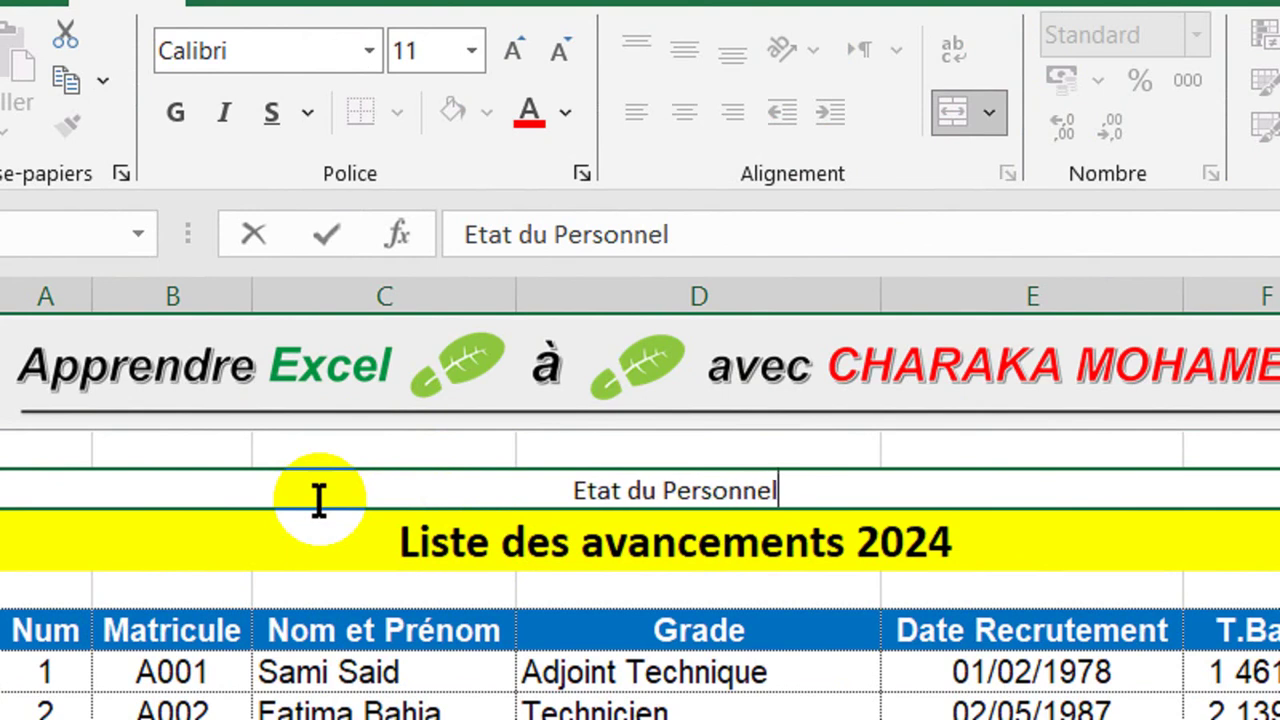
text(P)
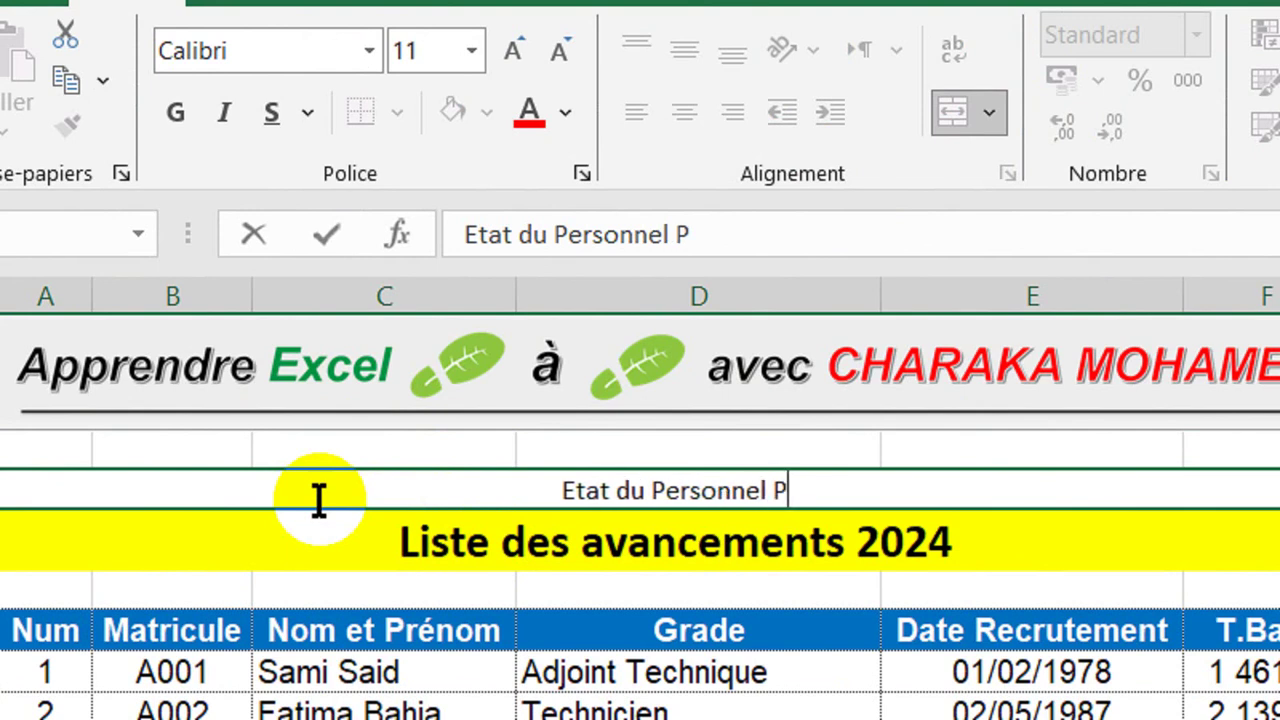
text(rom)
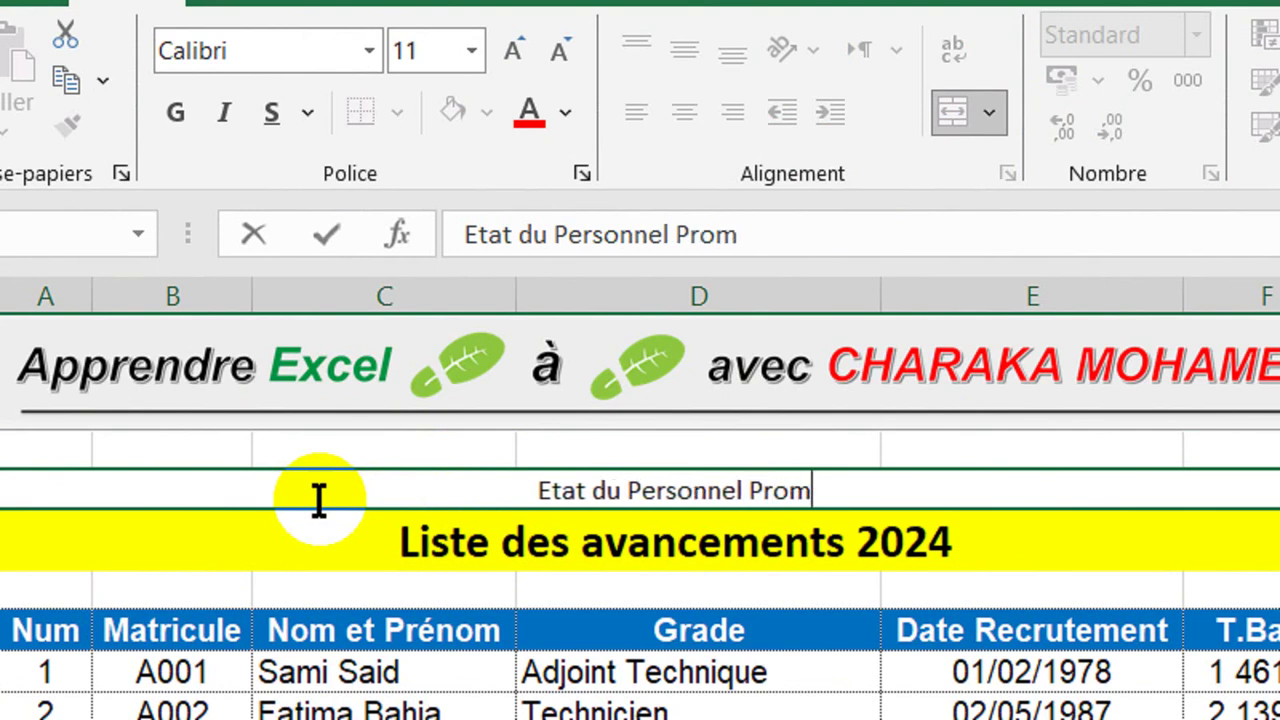
text(u)
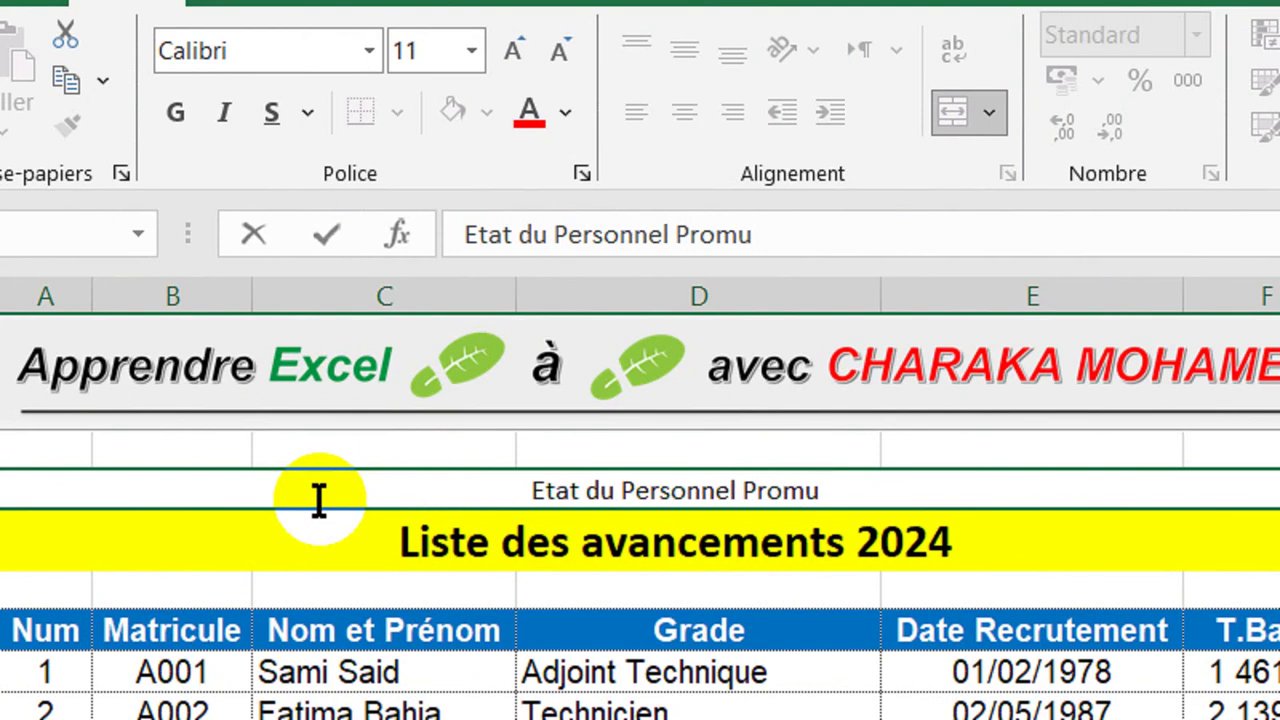
text( e)
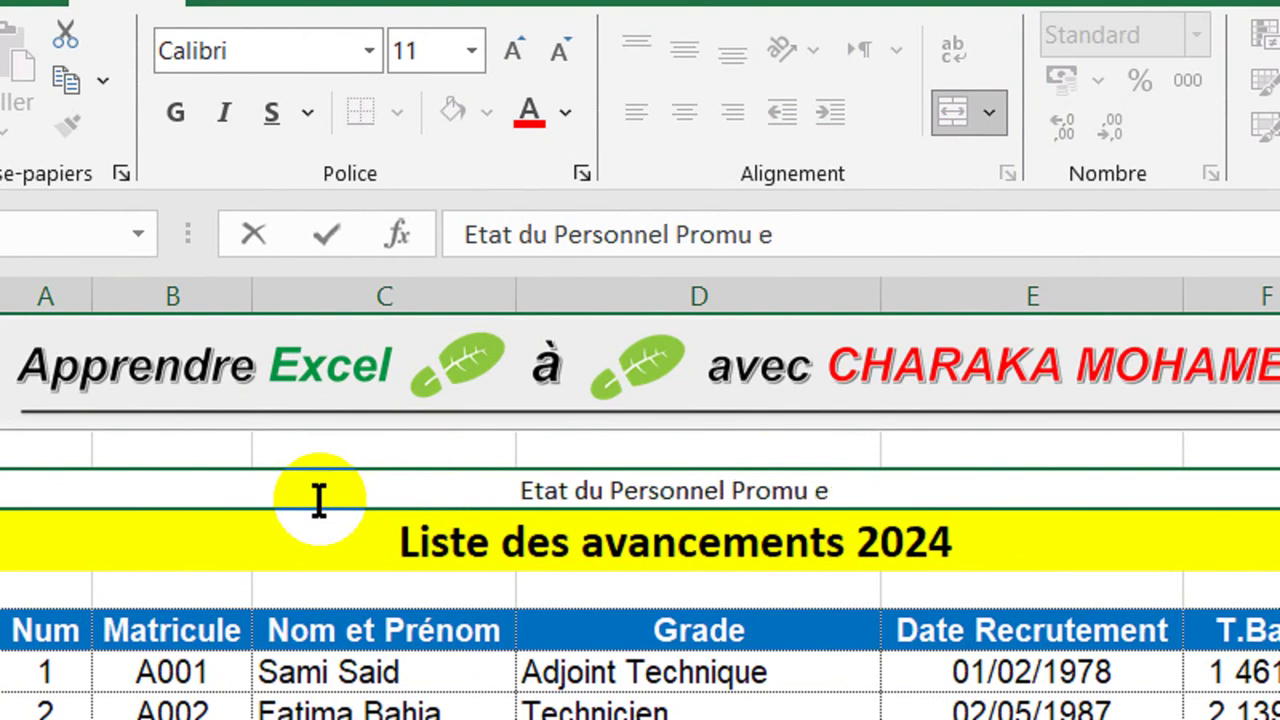
text(n 0)
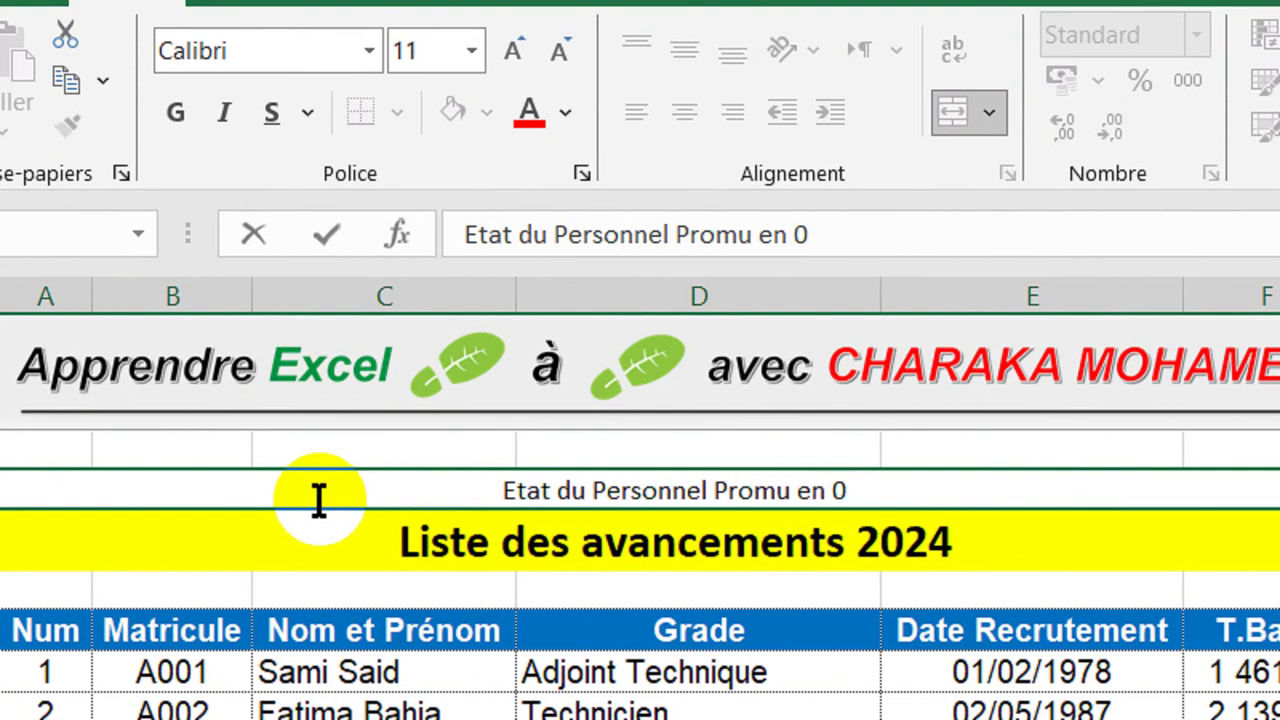
text(24)
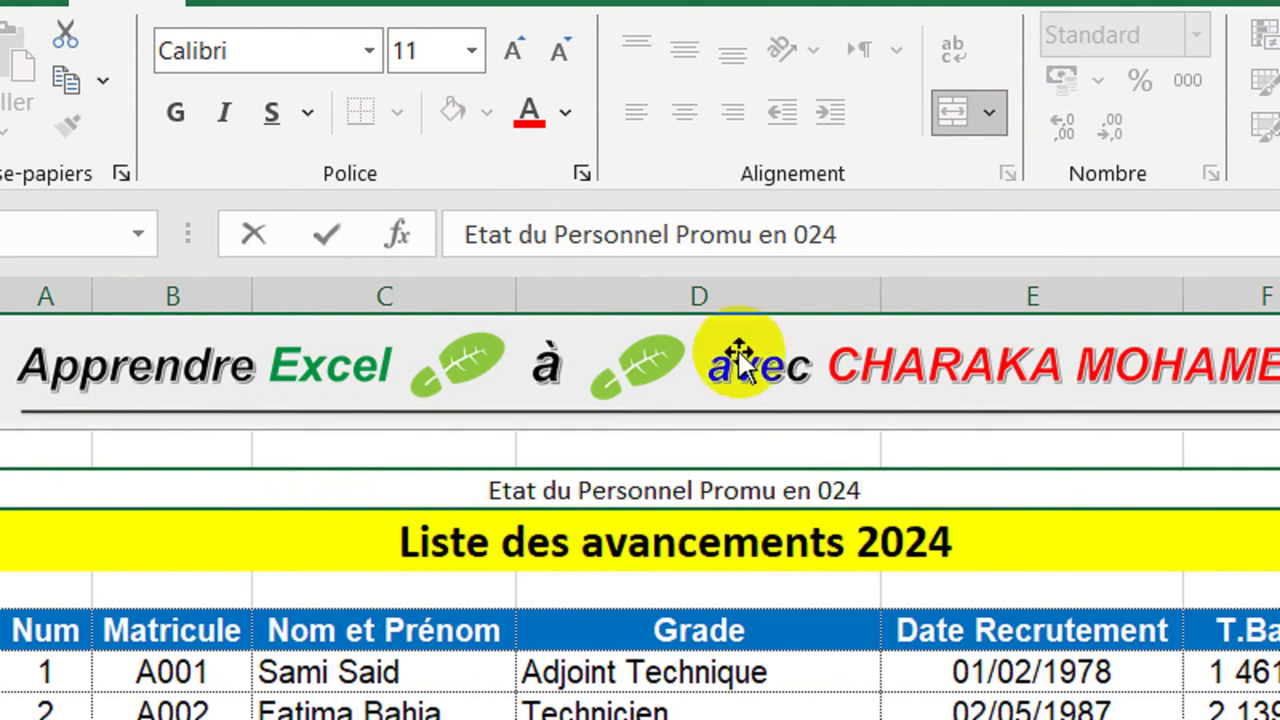
click(817, 490)
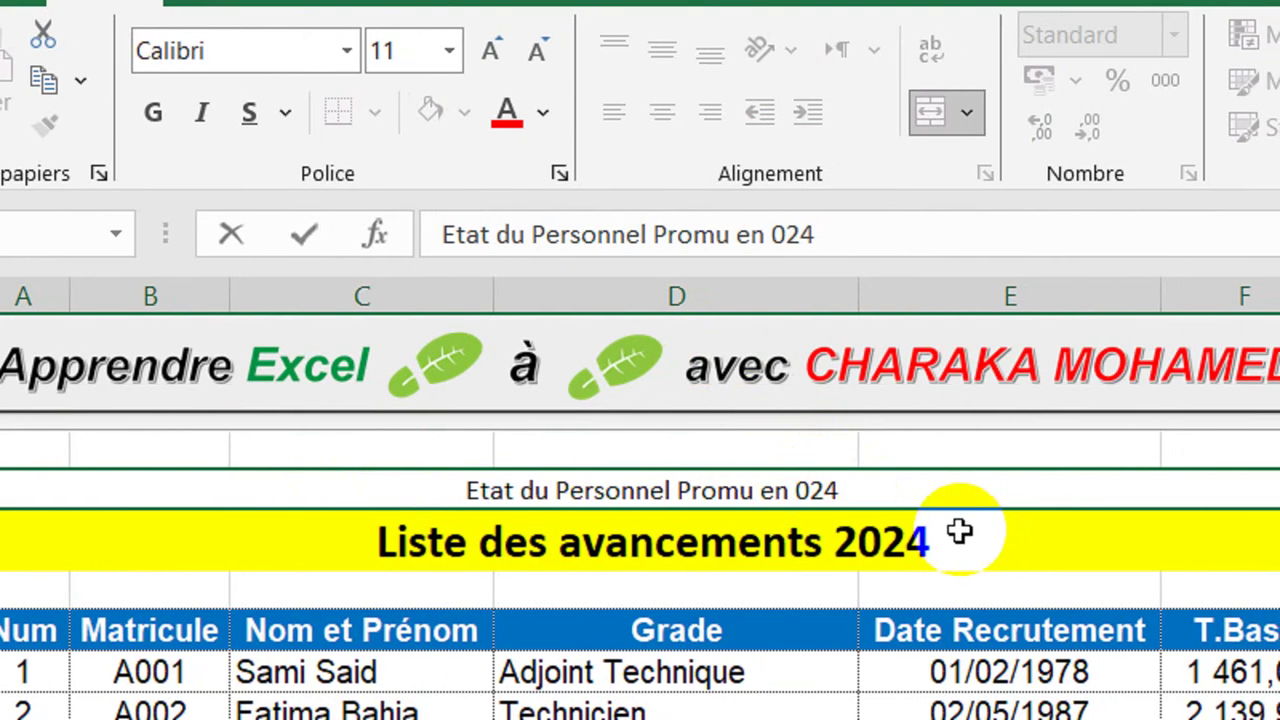
text(2)
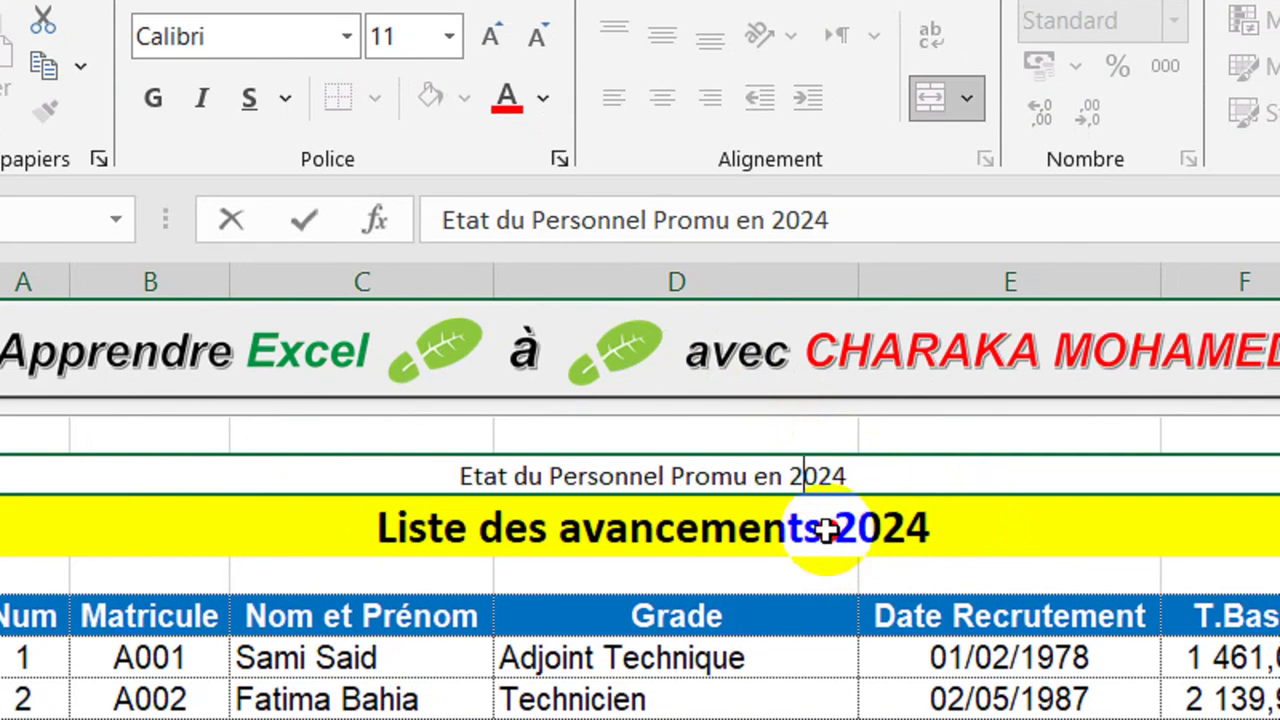
click(815, 520)
click(795, 478)
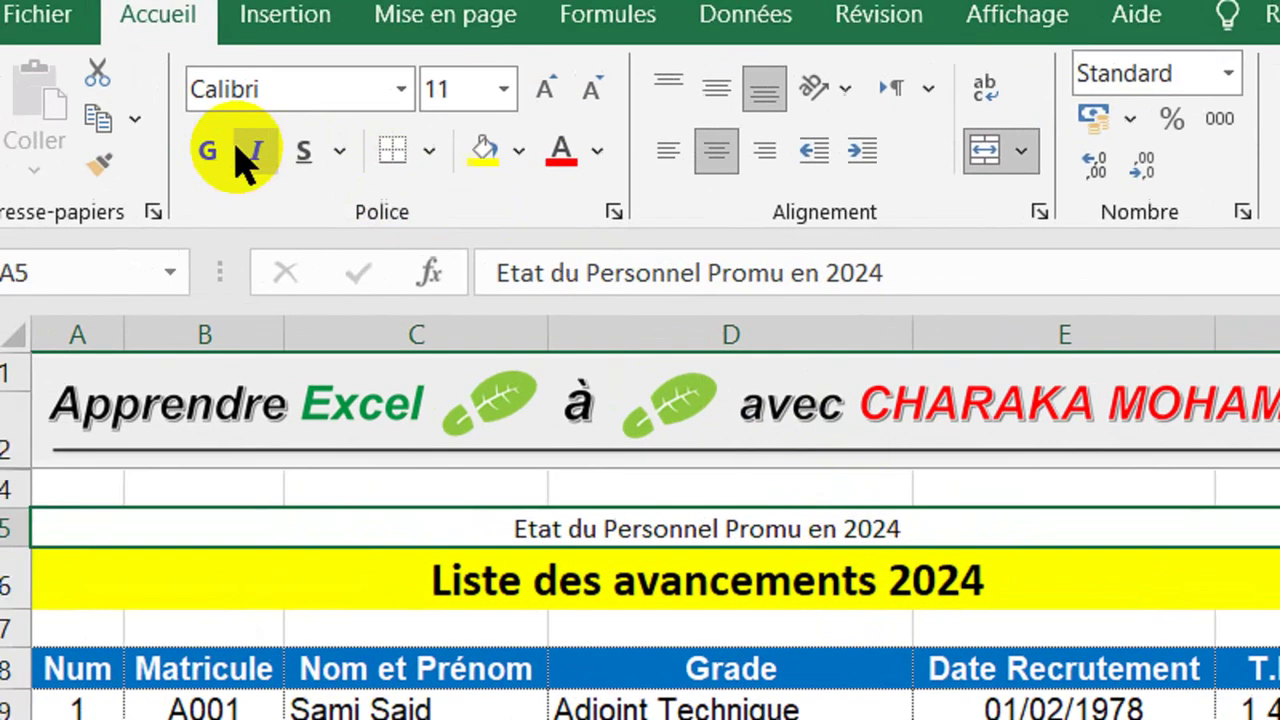
Make the A5 subtitle bold and enlarge its font to size 22
click(207, 150)
click(540, 92)
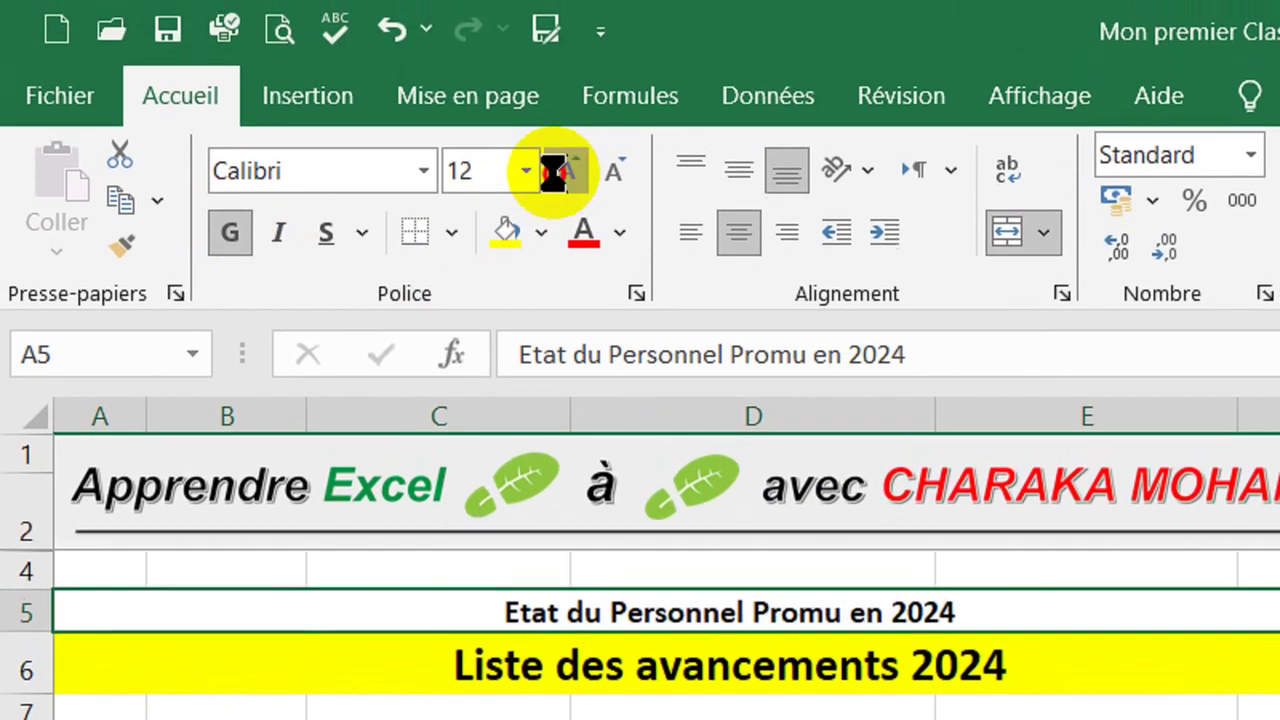
click(540, 92)
click(556, 176)
click(556, 176)
click(556, 176)
click(556, 176)
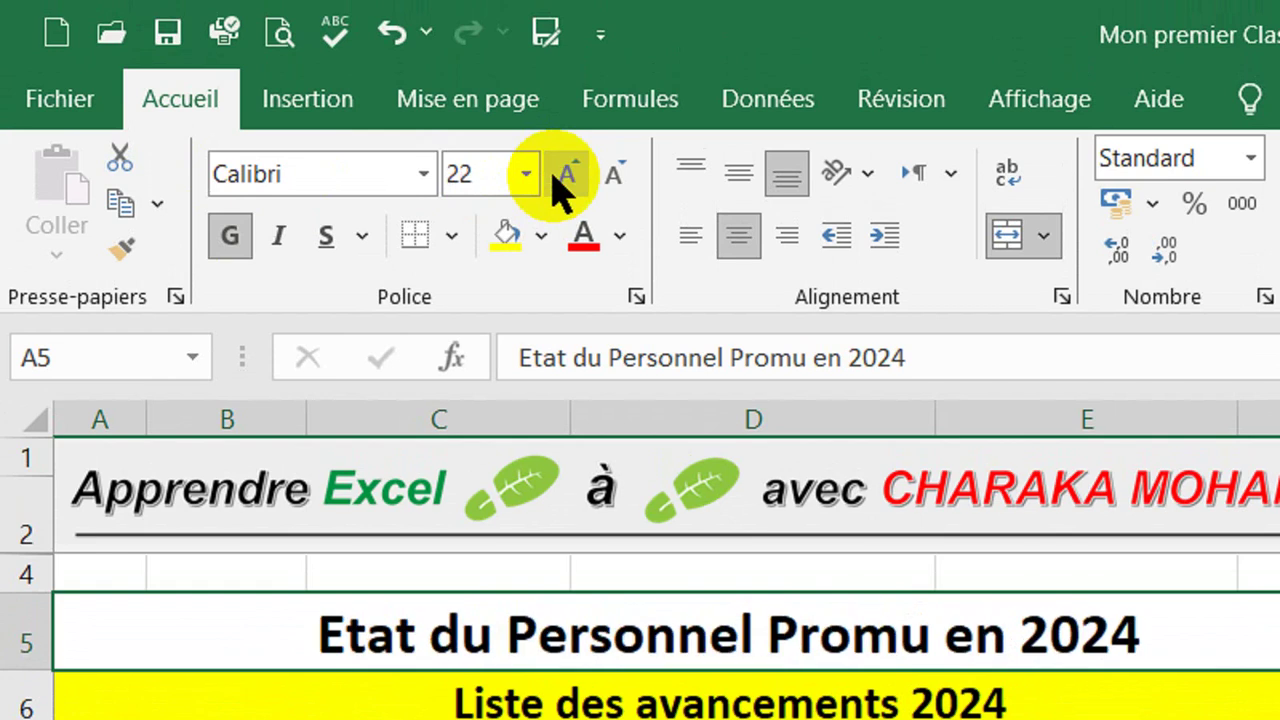
Give the subtitle a blue fill with white text
click(541, 237)
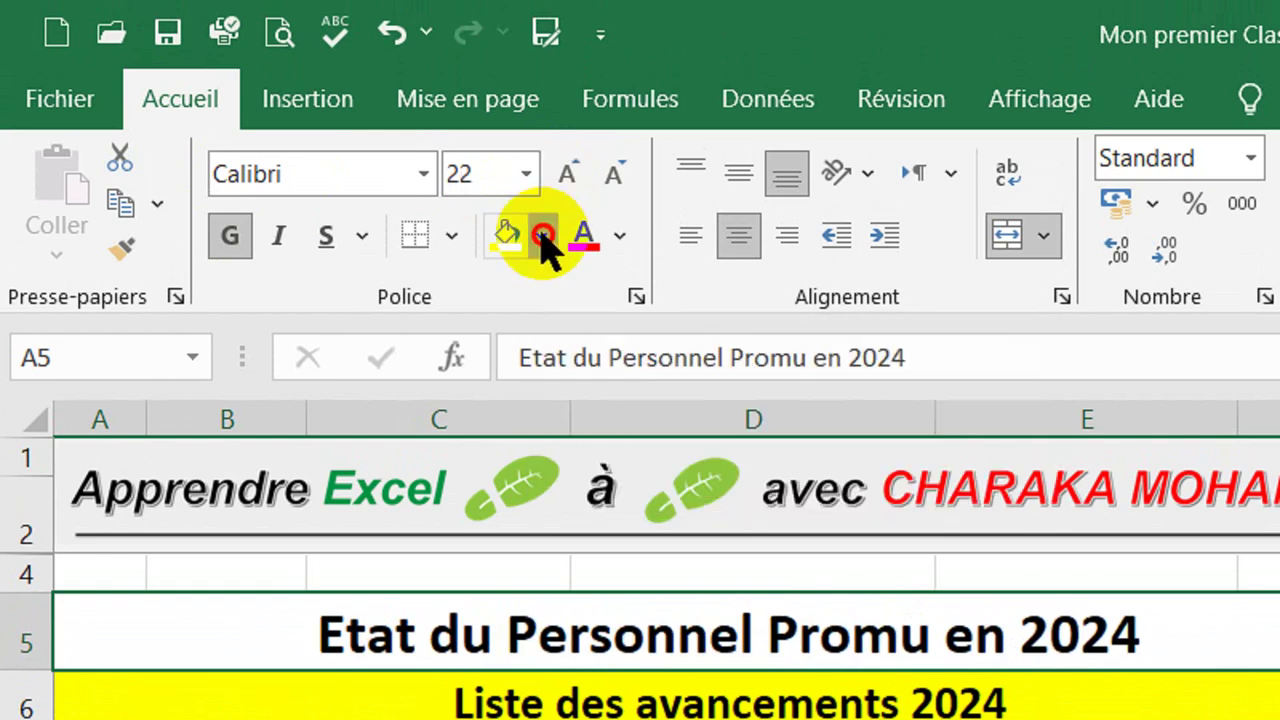
click(728, 545)
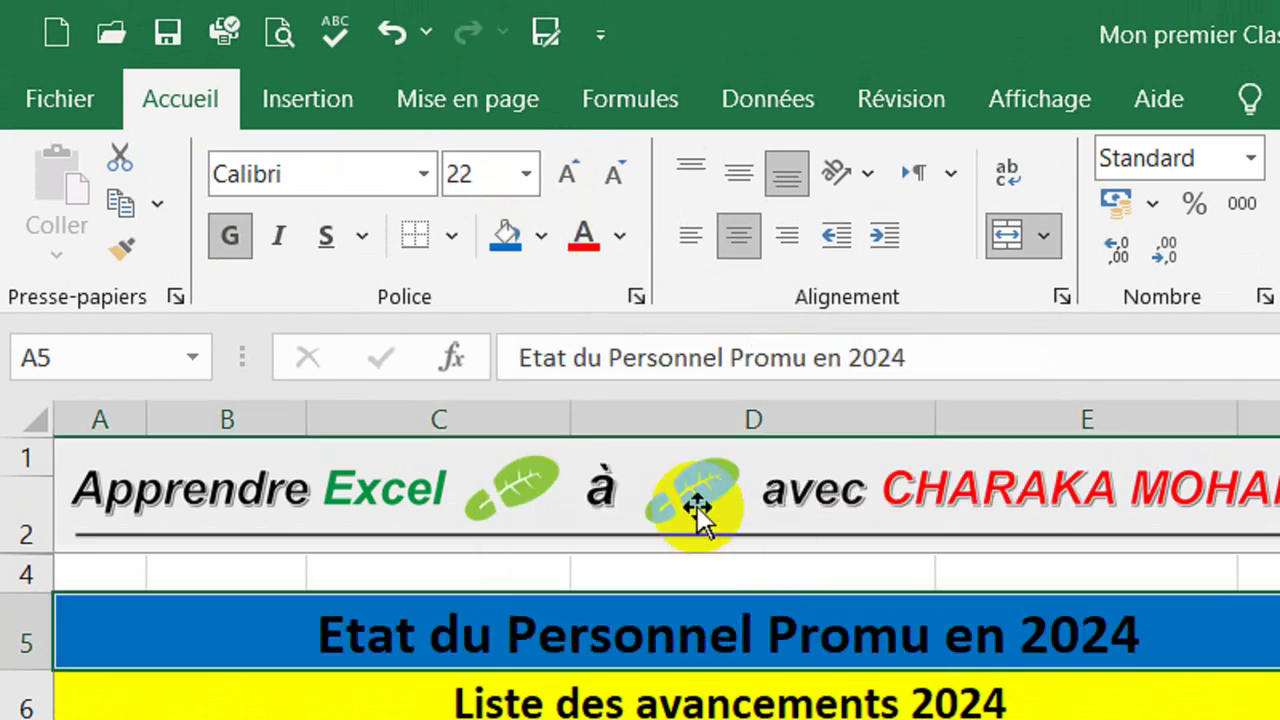
click(620, 237)
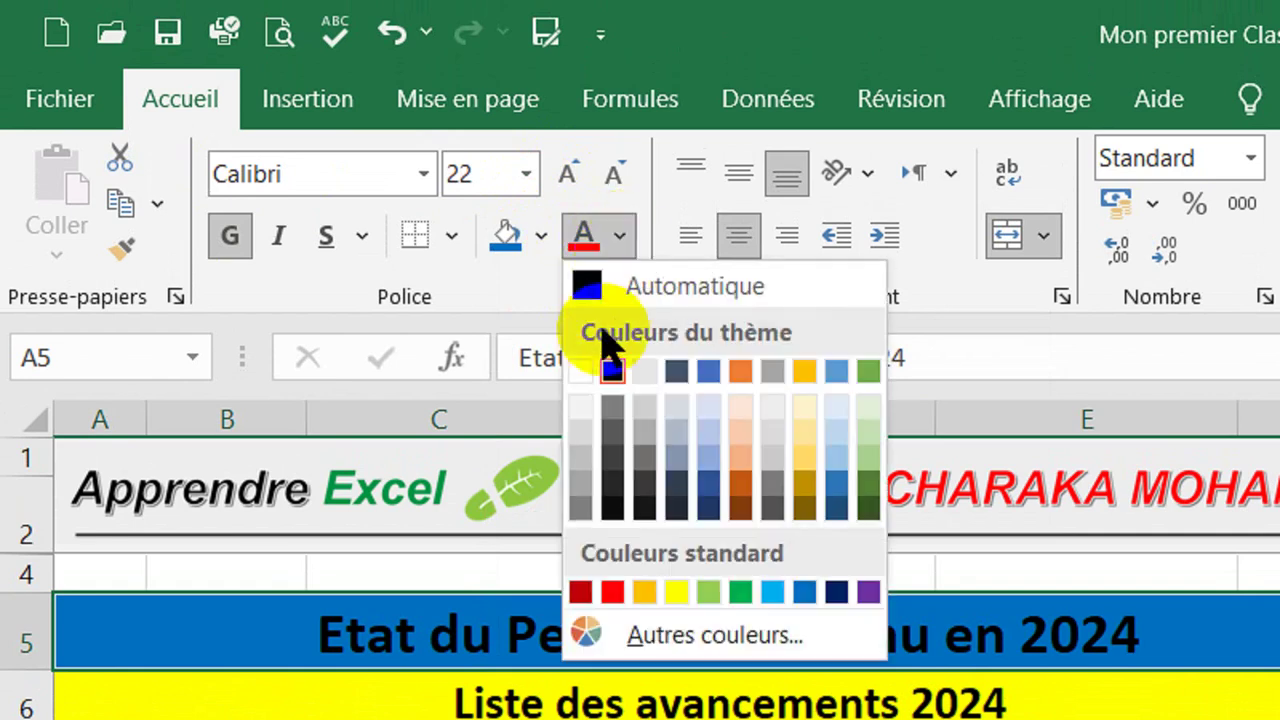
key(Escape)
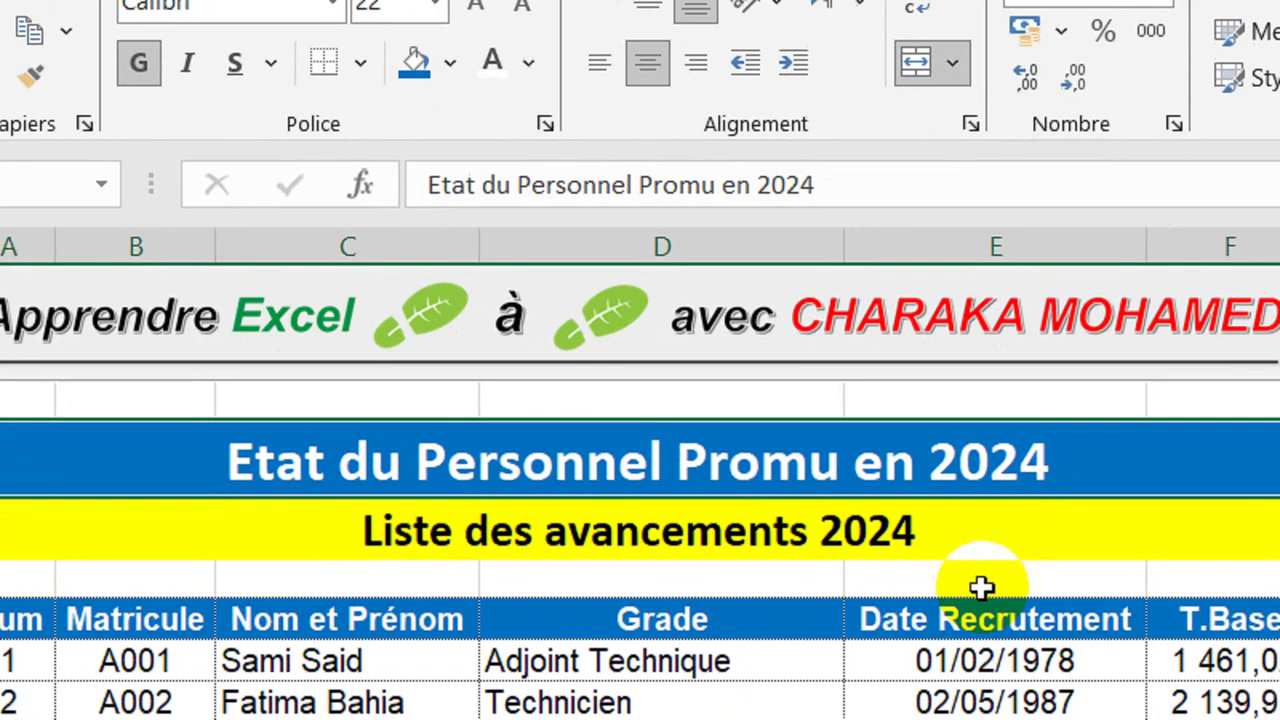